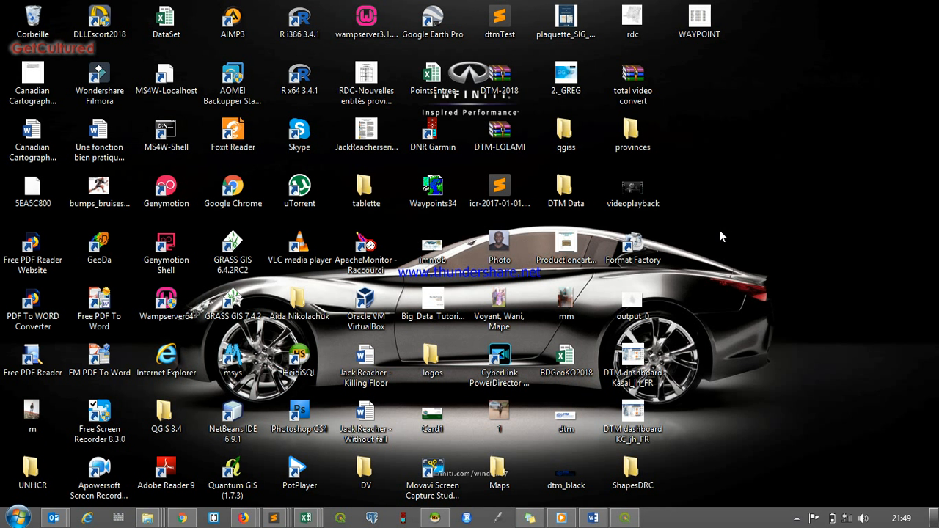
Step: Switch to the open QGIS project and close the Statistiques panel
{"action": "left_click", "coordinate": [624, 518]}
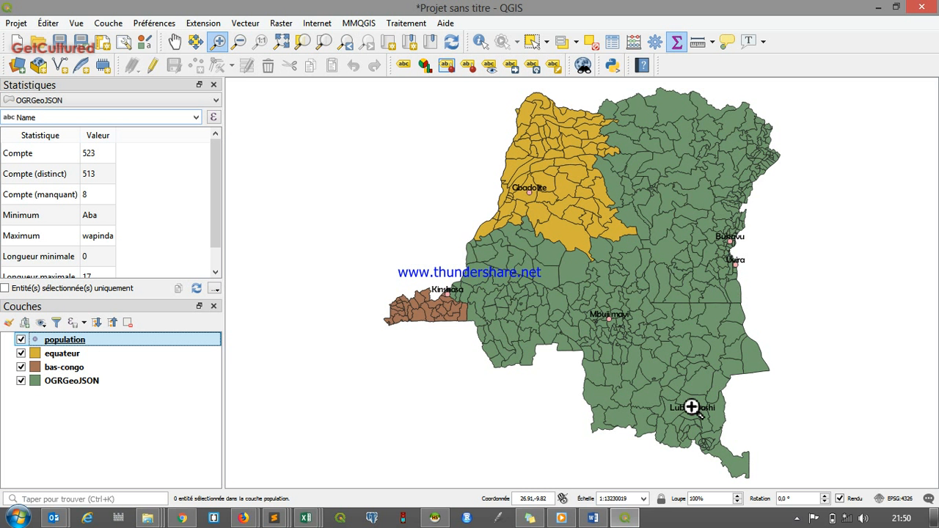
{"action": "left_click", "coordinate": [214, 85]}
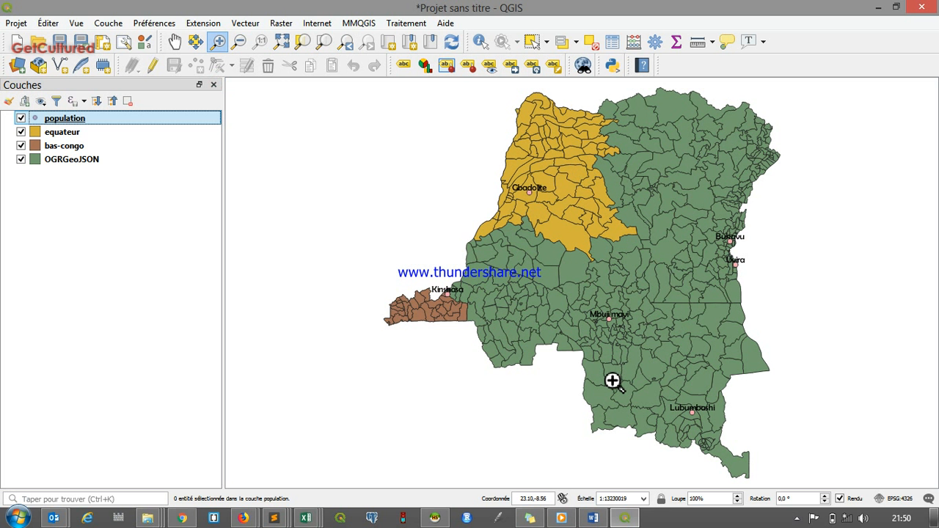
Step: Switch to Excel to examine the place names, coordinates and Nombre columns in the Classeur3 workbook, and return to QGIS
{"action": "left_click", "coordinate": [306, 518]}
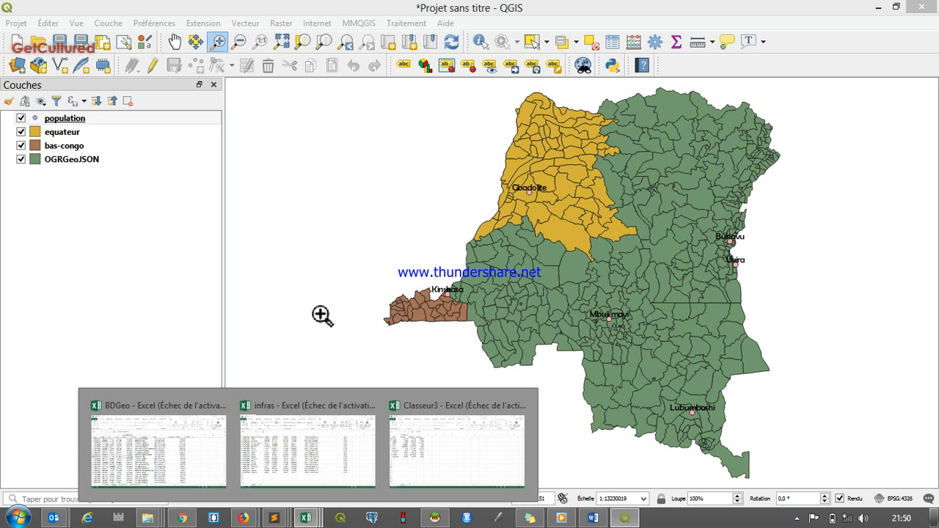
{"action": "left_click", "coordinate": [599, 10]}
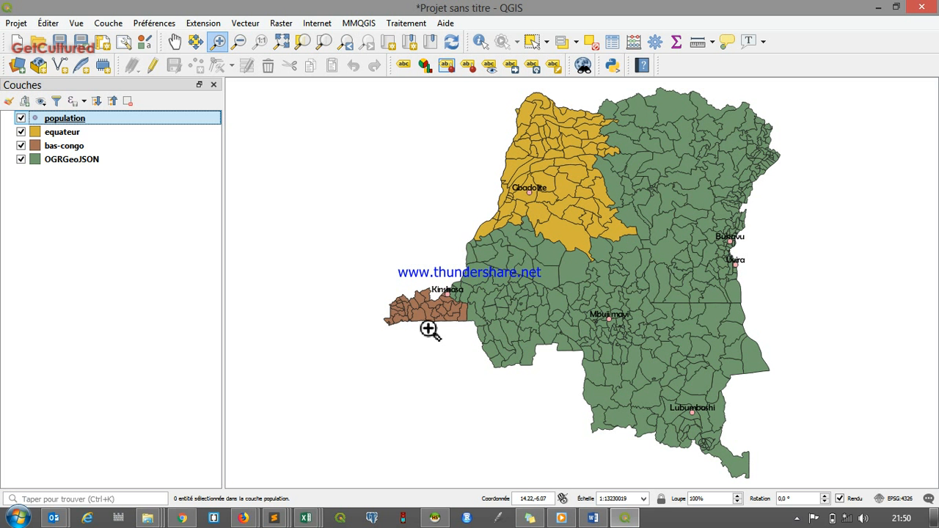
{"action": "left_click", "coordinate": [306, 518]}
{"action": "left_click", "coordinate": [475, 426]}
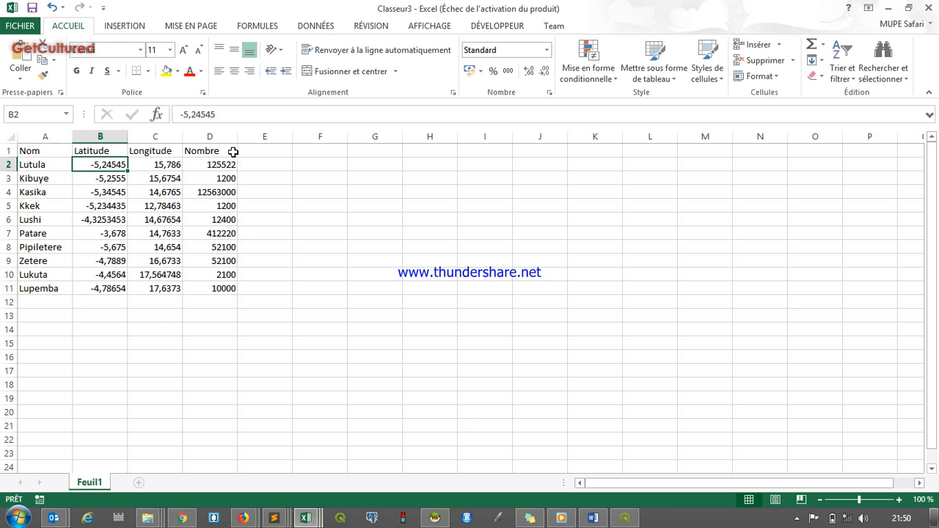
{"action": "left_click", "coordinate": [624, 518]}
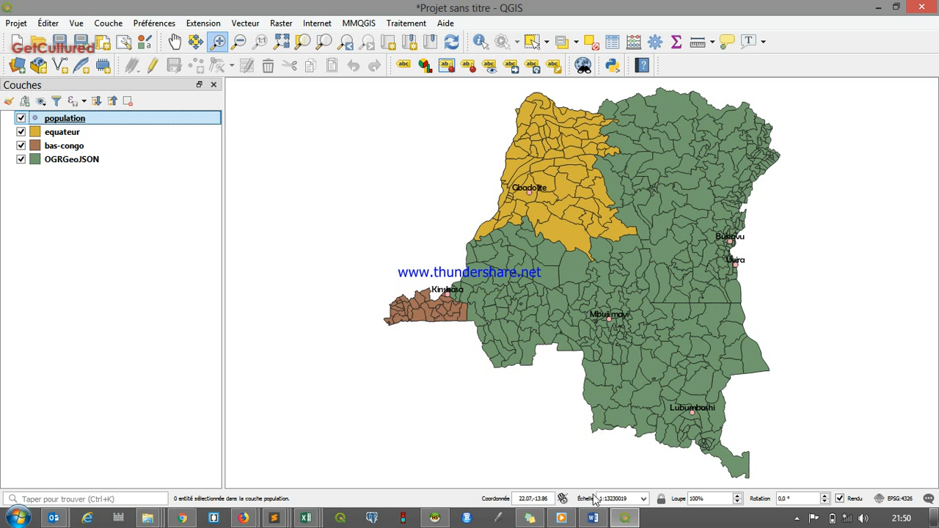
Step: Switch to Excel and save the Classeur3 workbook on the Bureau as hopitaux in CSV (séparateur: point-virgule) format, accepting the format's limitations
{"action": "mouse_move", "coordinate": [306, 518]}
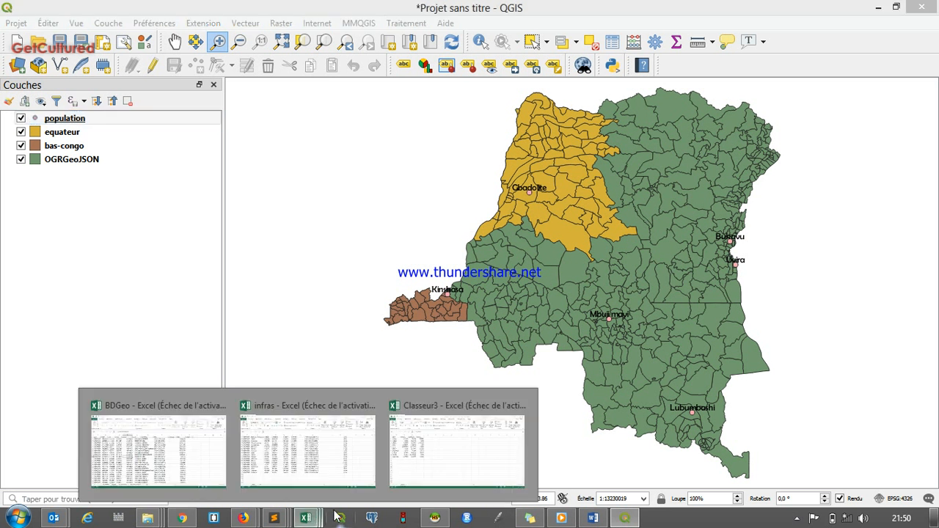
{"action": "left_click", "coordinate": [462, 460]}
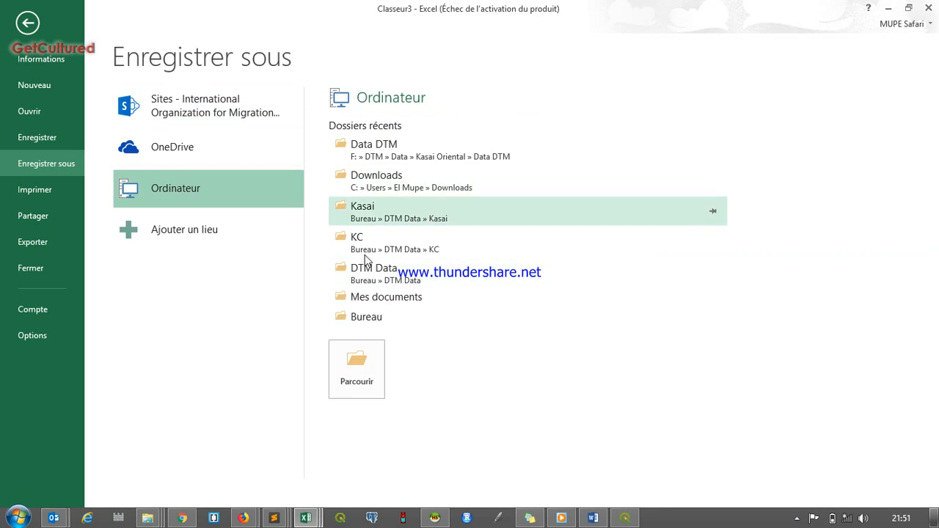
{"action": "left_click", "coordinate": [358, 315]}
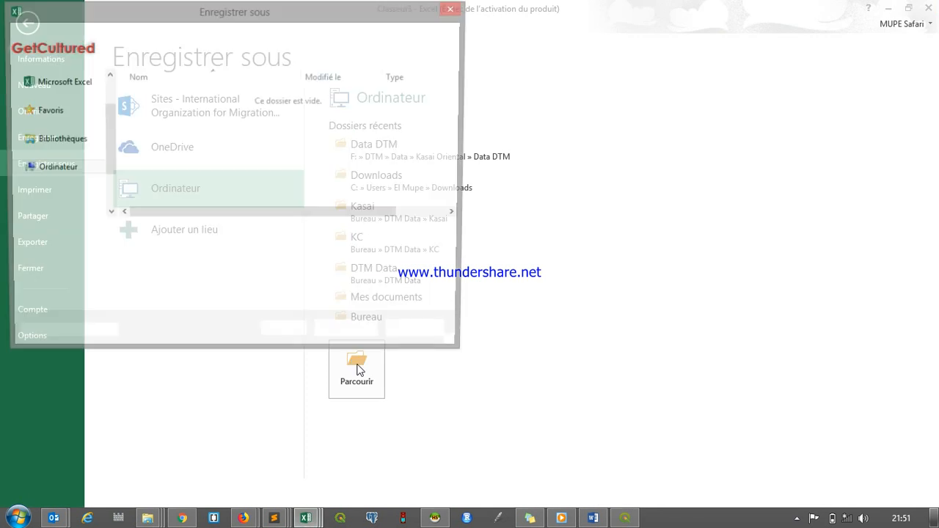
{"action": "left_click_drag", "start_coordinate": [107, 160], "coordinate": [107, 73]}
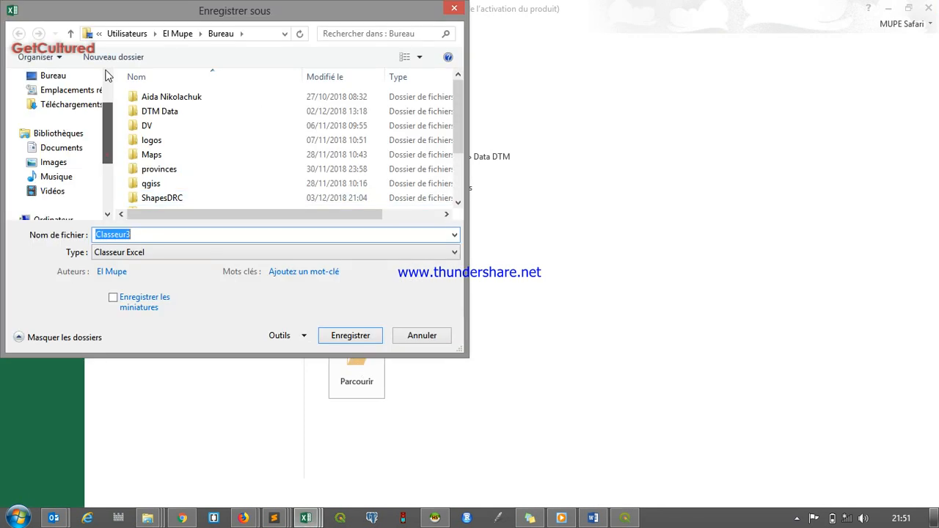
{"action": "left_click", "coordinate": [54, 126]}
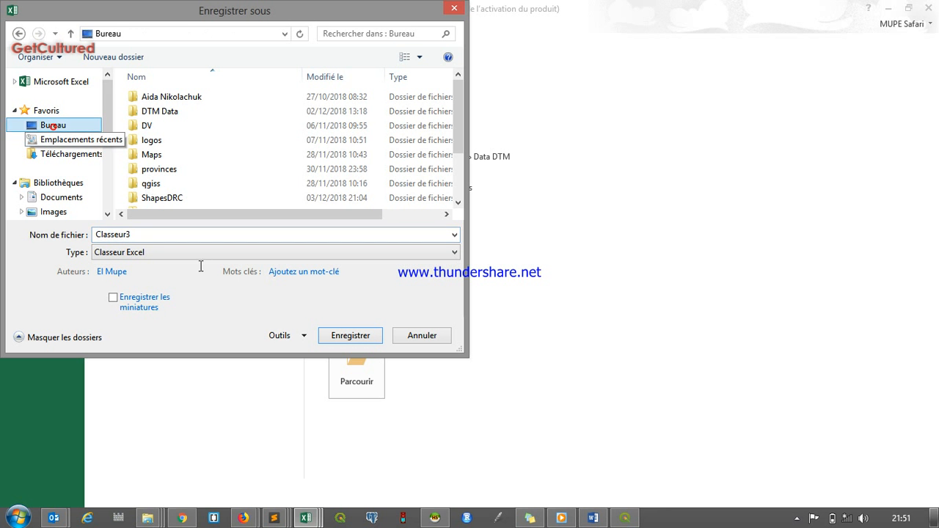
{"action": "type", "text": "hopitaux"}
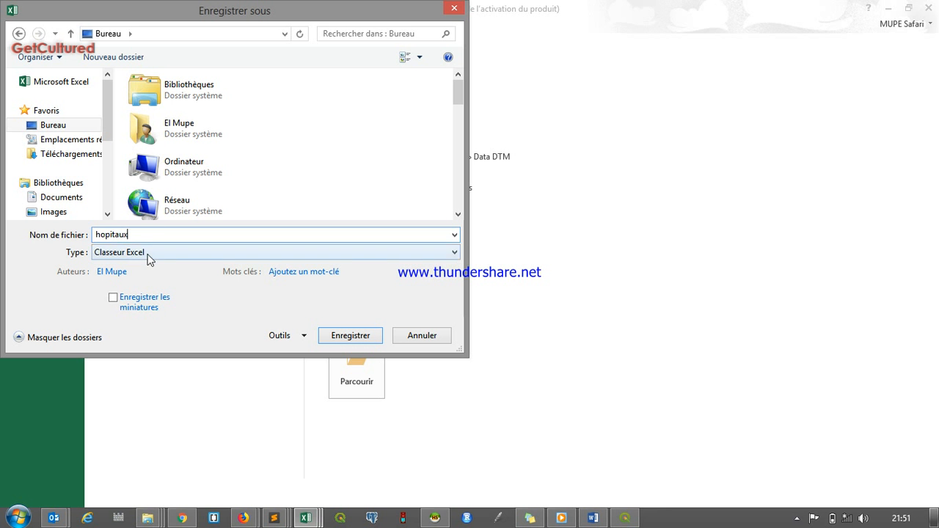
{"action": "left_click", "coordinate": [147, 255]}
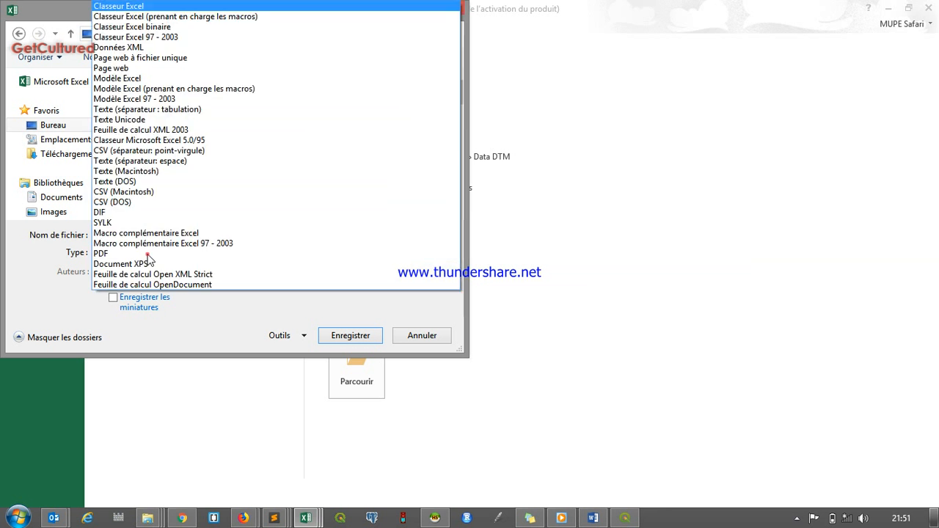
{"action": "left_click", "coordinate": [158, 150]}
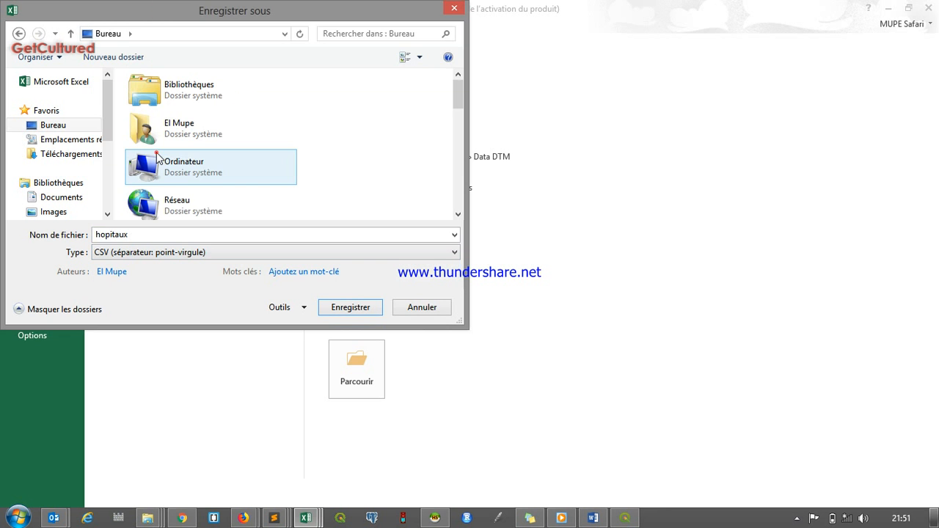
{"action": "left_click", "coordinate": [355, 311]}
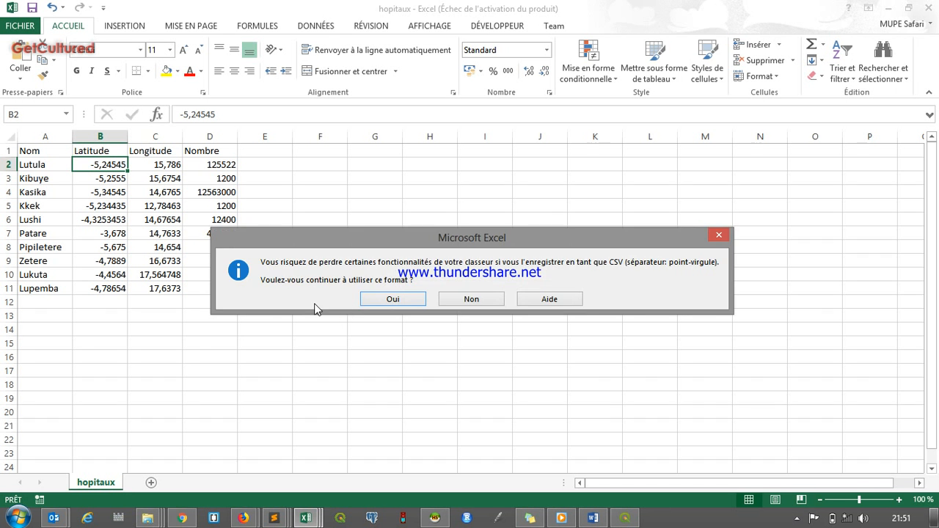
{"action": "left_click", "coordinate": [385, 297]}
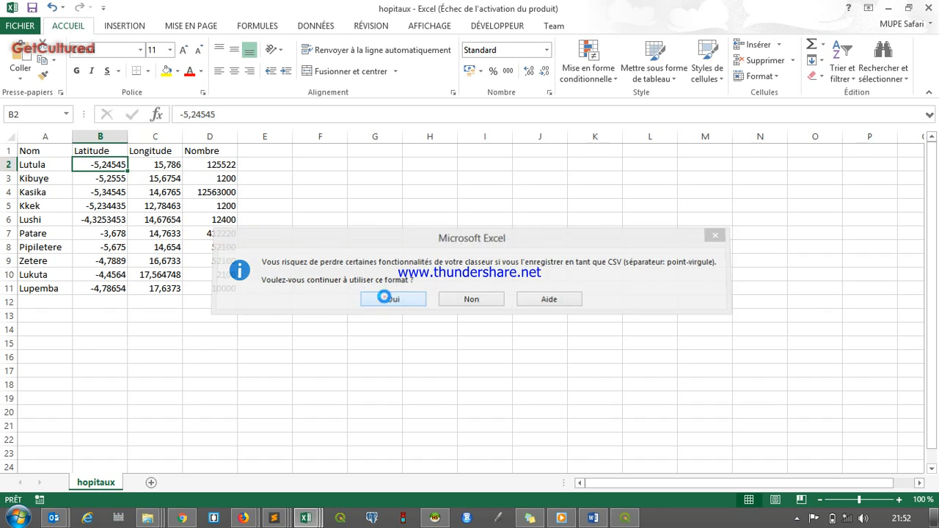
Step: Switch to QGIS and open the data source manager for adding a delimited text layer
{"action": "left_click", "coordinate": [625, 518]}
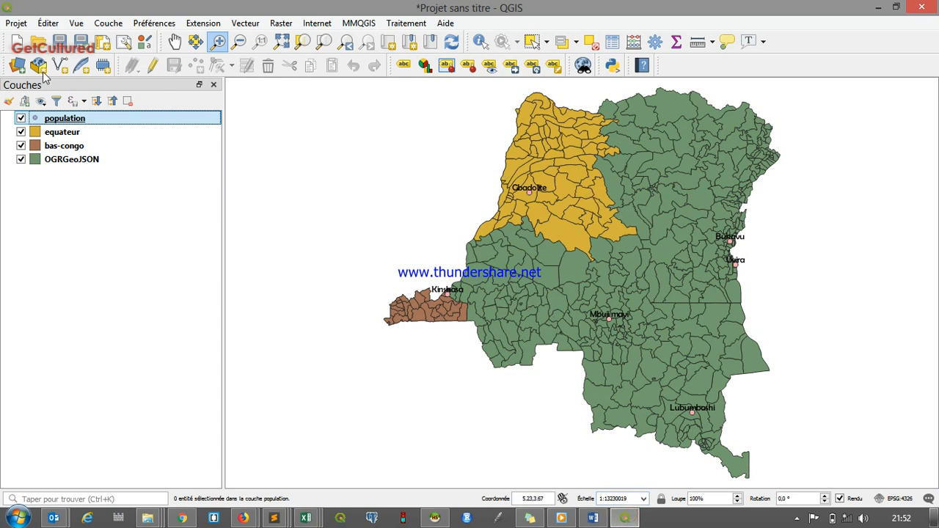
{"action": "left_click", "coordinate": [108, 23]}
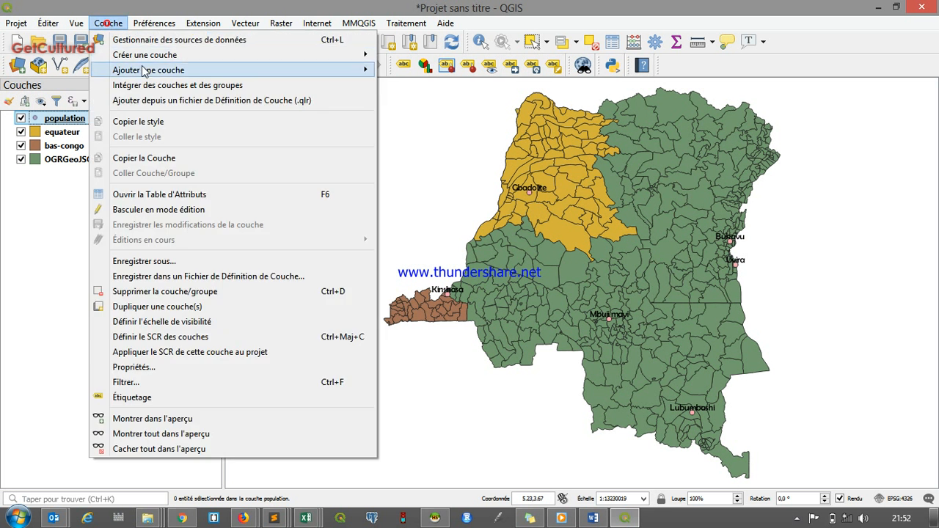
{"action": "mouse_move", "coordinate": [146, 72]}
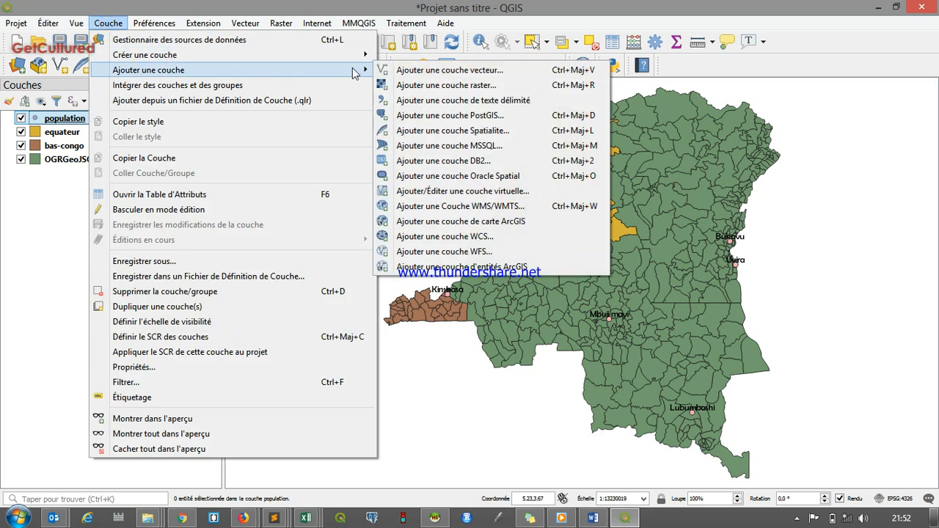
{"action": "left_click", "coordinate": [496, 101]}
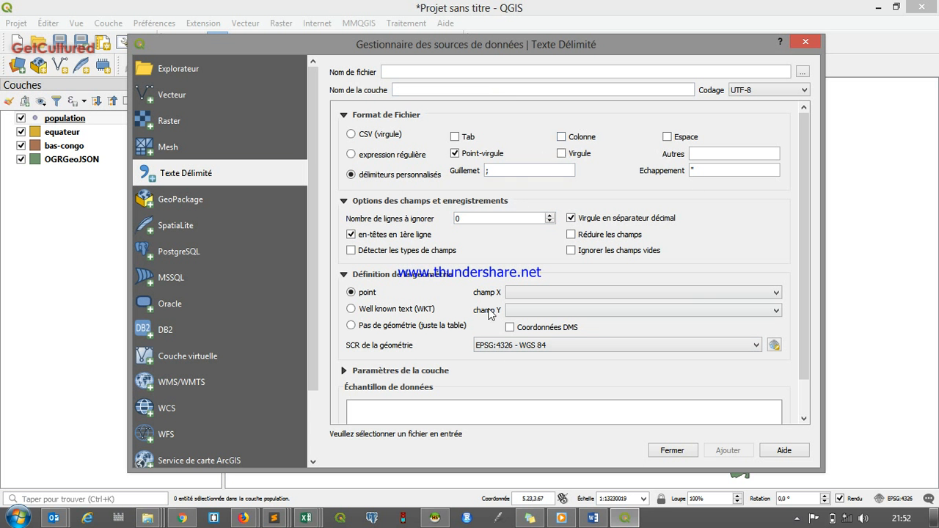
Step: Look through the Vecteur and PostgreSQL source options, including the list of PostgreSQL connections
{"action": "left_click", "coordinate": [180, 103]}
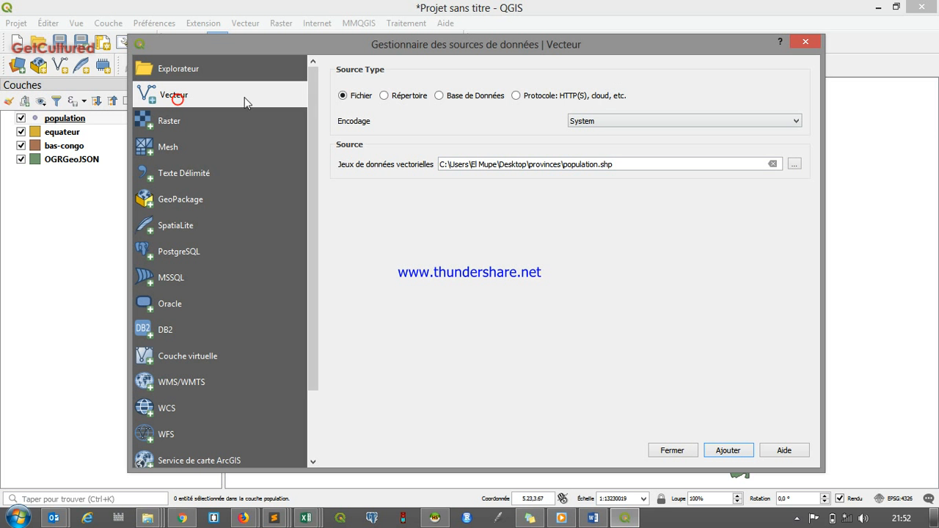
{"action": "left_click", "coordinate": [178, 251]}
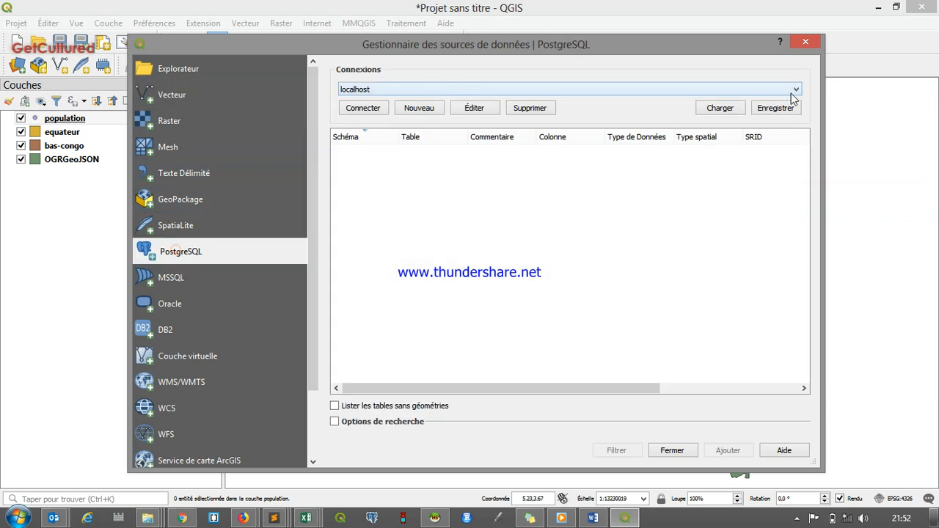
{"action": "left_click", "coordinate": [495, 91]}
{"action": "left_click", "coordinate": [494, 91]}
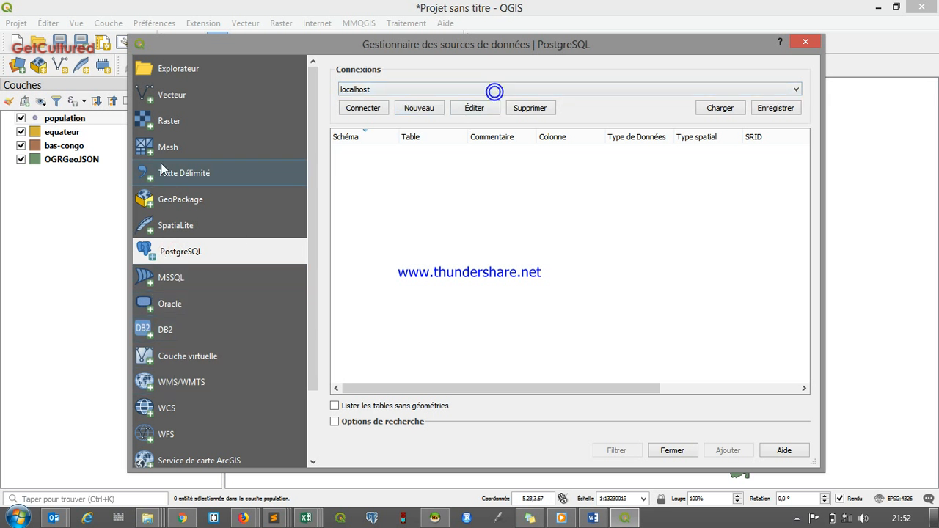
Step: Choose the hopitaux CSV file from the Bureau as the source for the delimited text layer
{"action": "left_click", "coordinate": [191, 170]}
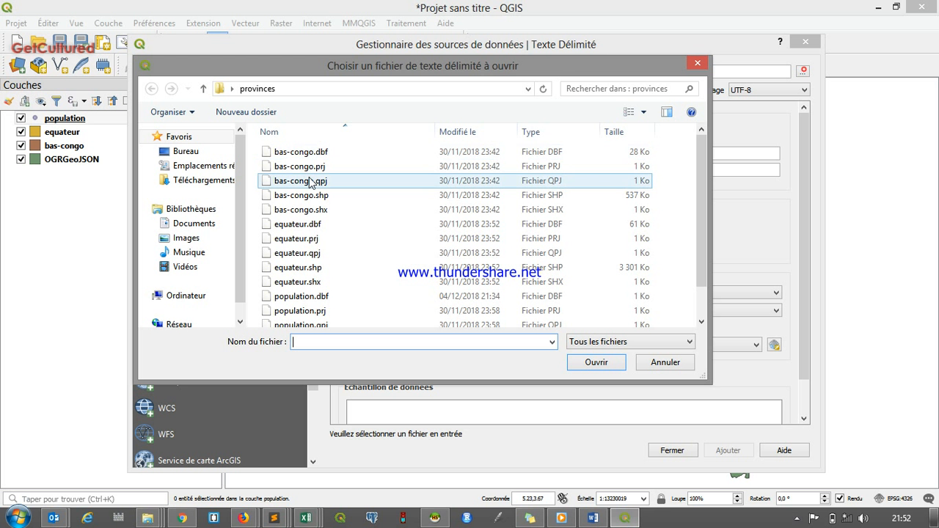
{"action": "left_click", "coordinate": [182, 151]}
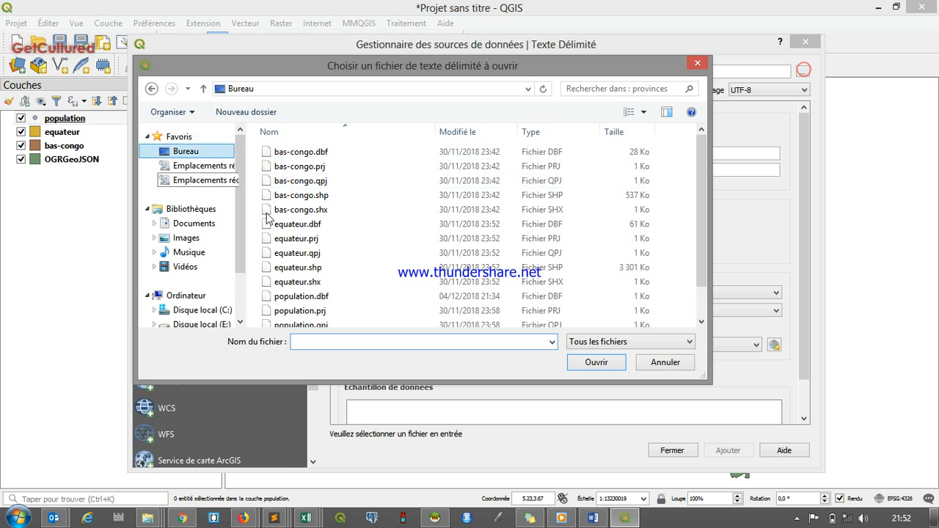
{"action": "left_click", "coordinate": [323, 238]}
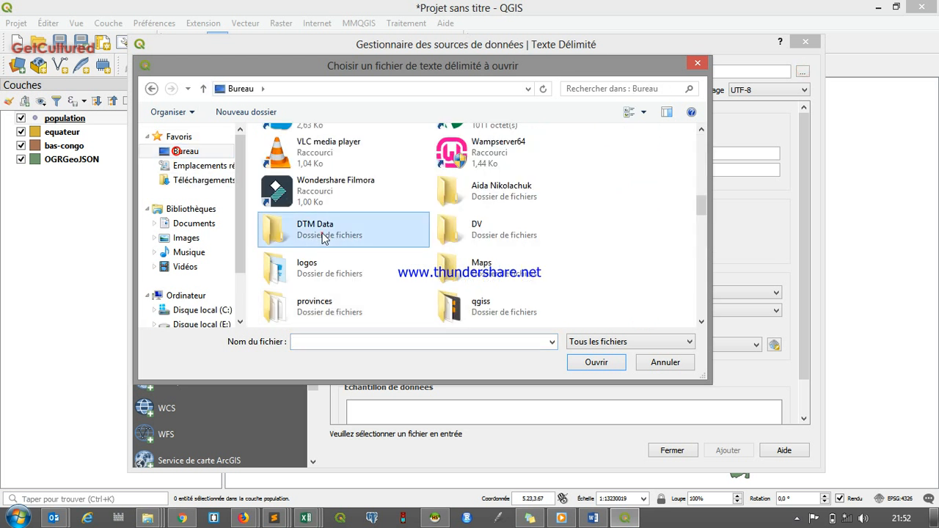
{"action": "key", "text": "h"}
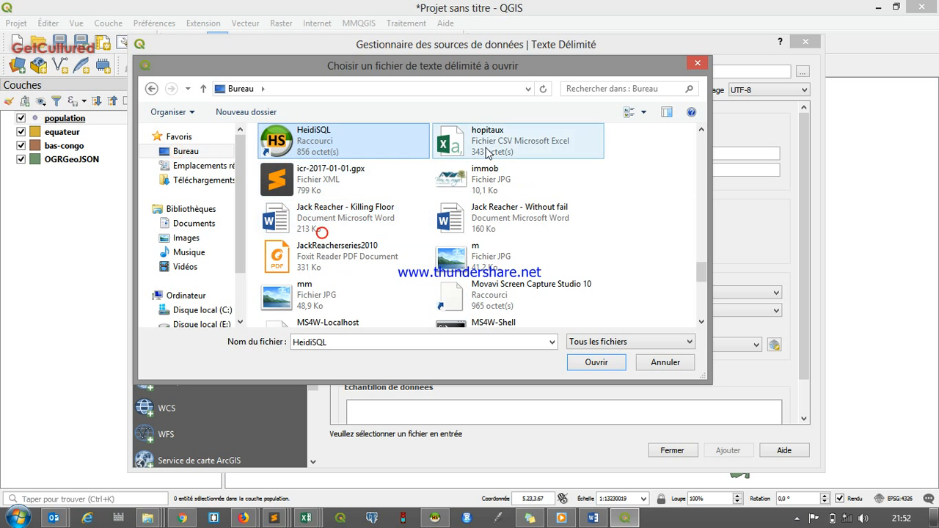
{"action": "left_click", "coordinate": [490, 149]}
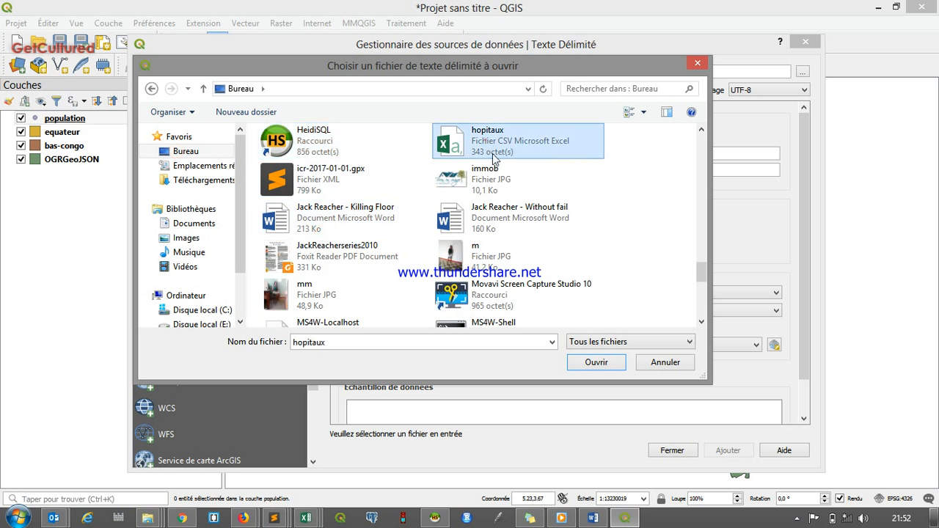
{"action": "left_click", "coordinate": [593, 364]}
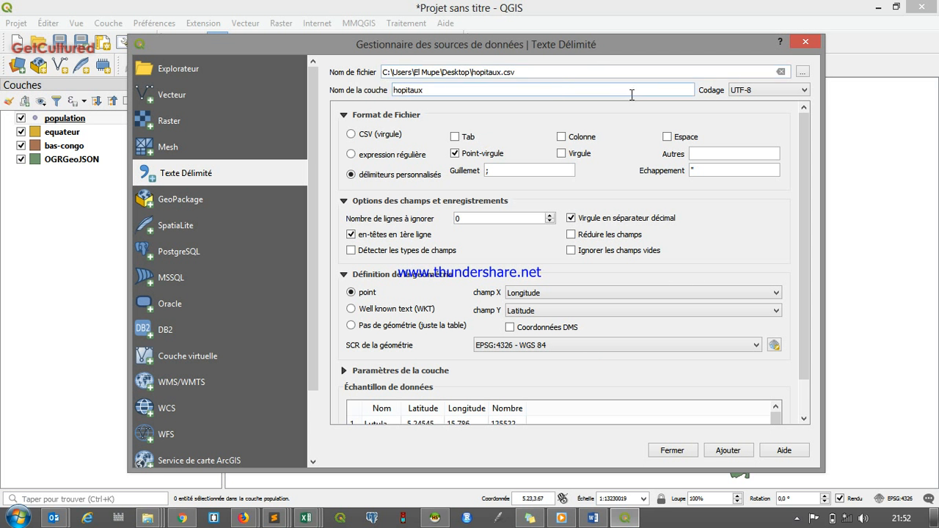
Step: Check the sample data rows and the coordinate field choices in the geometry definition of the hopitaux layer
{"action": "left_click_drag", "start_coordinate": [802, 336], "coordinate": [803, 387]}
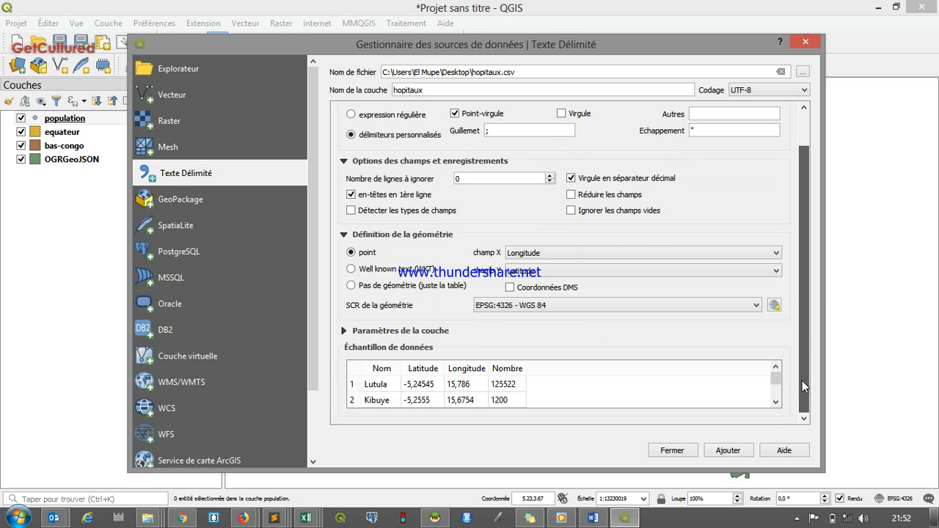
{"action": "left_click", "coordinate": [775, 402]}
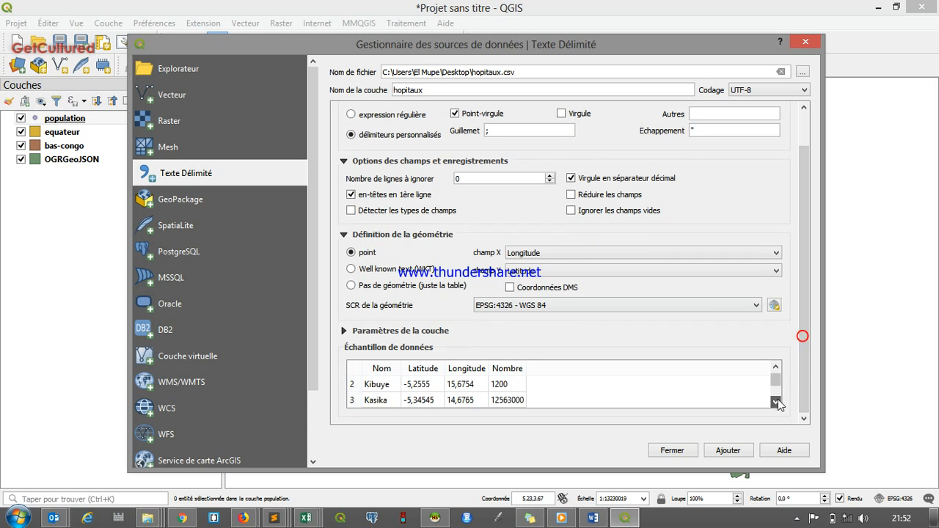
{"action": "left_click", "coordinate": [776, 402]}
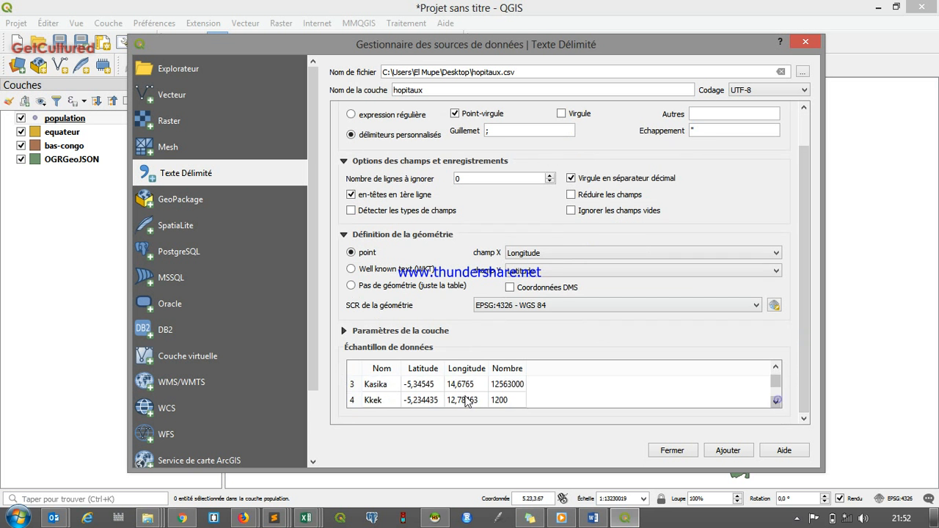
{"action": "left_click", "coordinate": [522, 273]}
{"action": "left_click", "coordinate": [522, 276]}
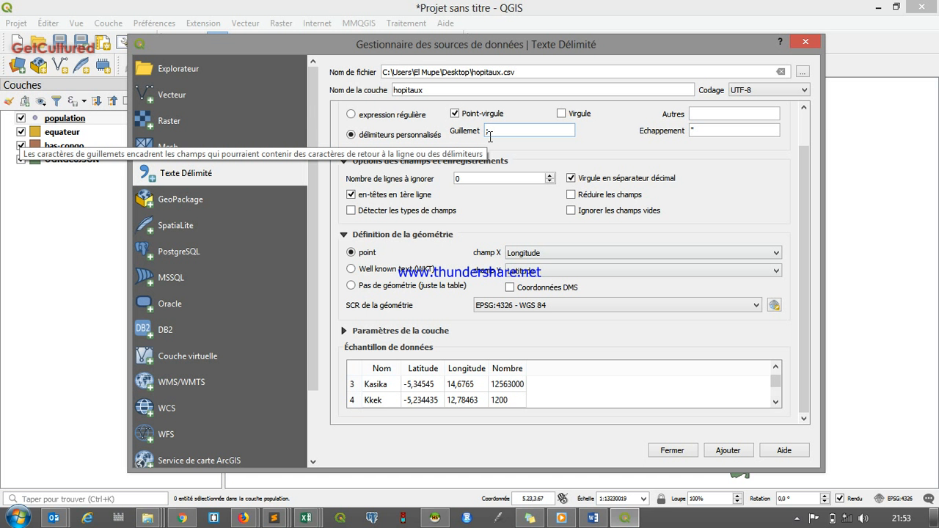
Step: Try the regular expression file format for hopitaux and go back to custom delimiters
{"action": "left_click", "coordinate": [351, 115]}
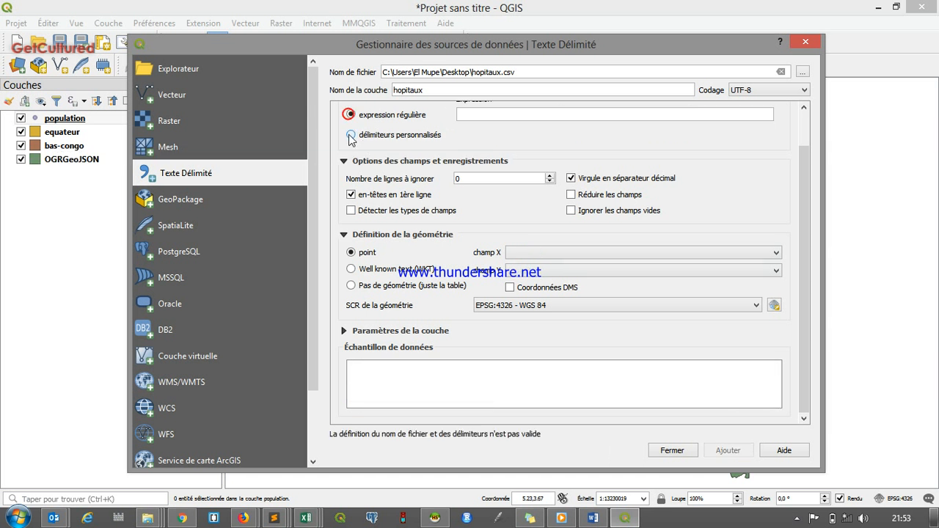
{"action": "left_click", "coordinate": [351, 137]}
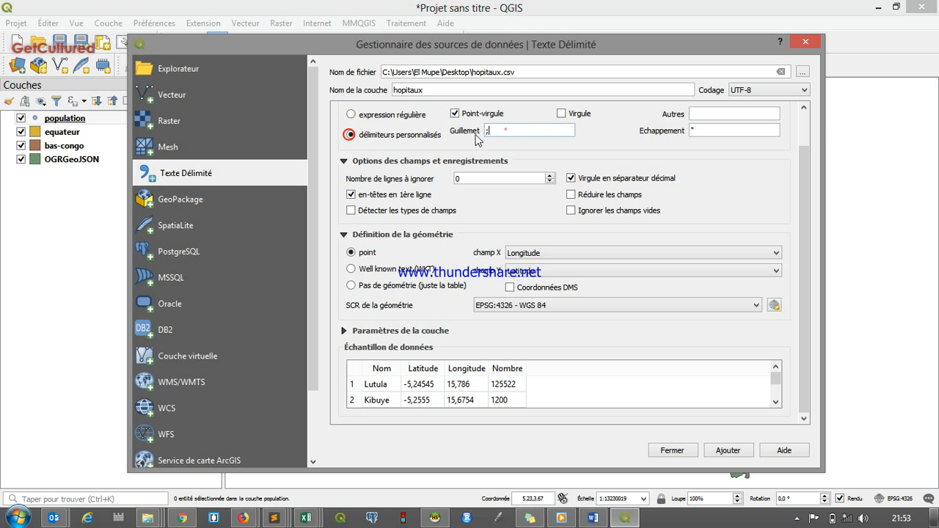
Step: Check the quote character and look through the sample data rows and import settings of the hopitaux file
{"action": "left_click", "coordinate": [505, 130]}
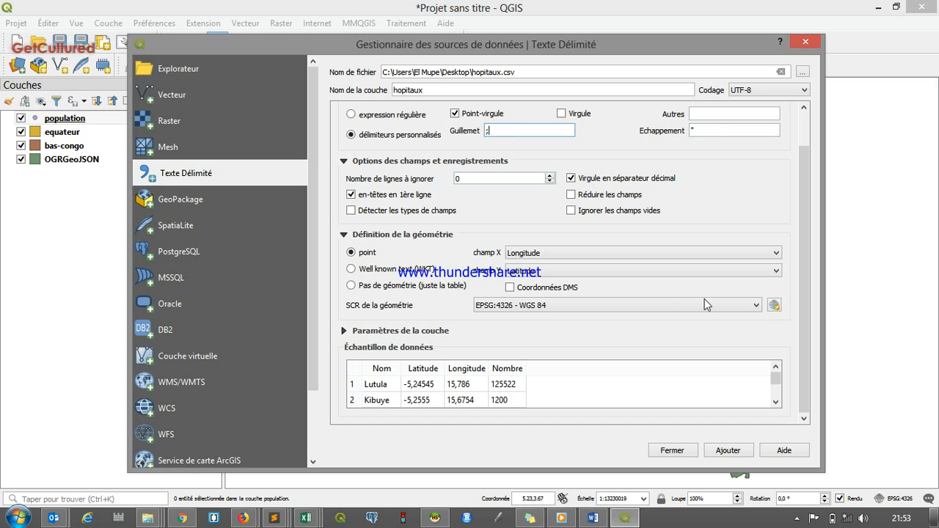
{"action": "left_click", "coordinate": [776, 403]}
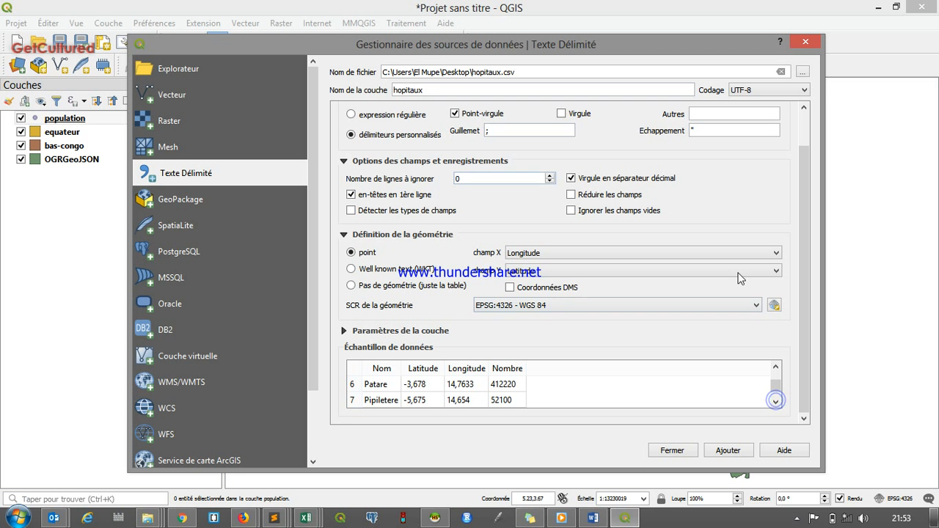
{"action": "left_click_drag", "start_coordinate": [808, 190], "coordinate": [796, 145]}
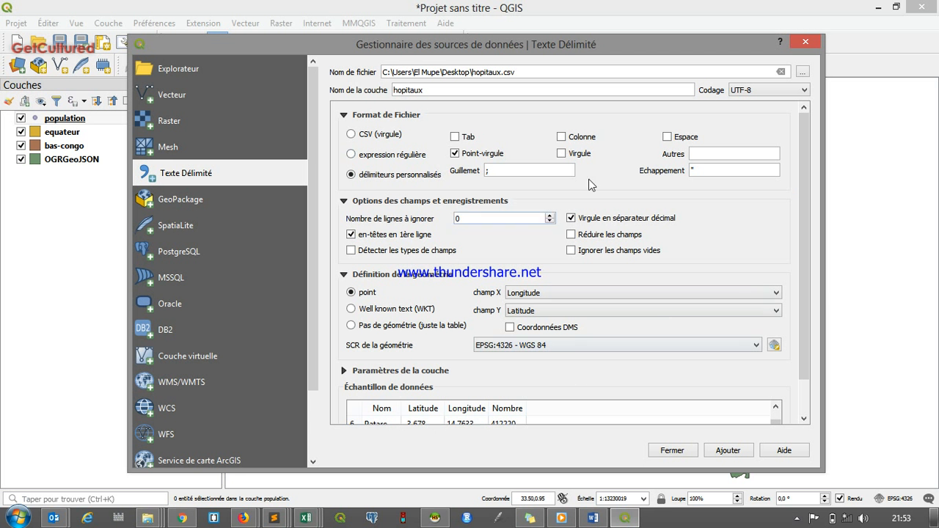
{"action": "mouse_move", "coordinate": [805, 215]}
{"action": "left_mouse_down"}
{"action": "mouse_move", "coordinate": [804, 242]}
{"action": "mouse_move", "coordinate": [804, 215]}
{"action": "left_mouse_up"}
Step: Set Longitude as the X field and Latitude as the Y field of the point geometry
{"action": "left_click", "coordinate": [532, 294]}
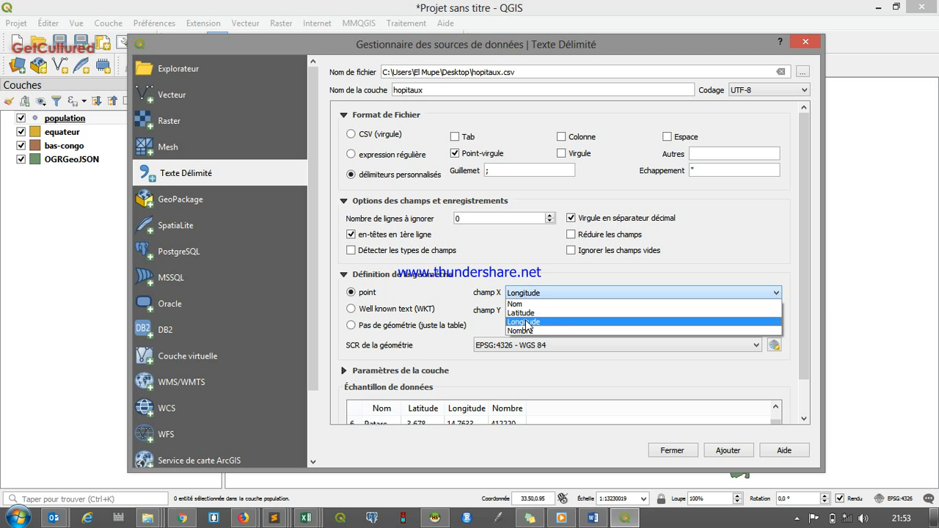
{"action": "left_click", "coordinate": [525, 323]}
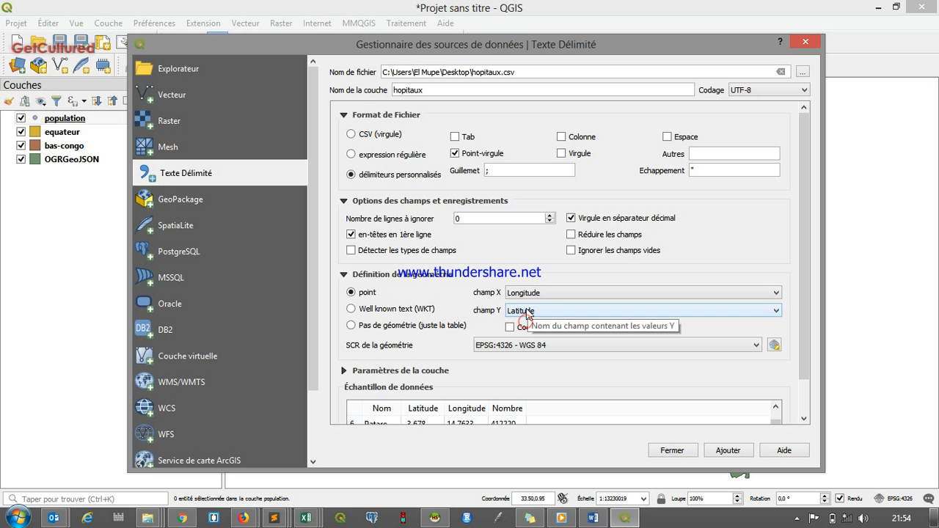
{"action": "left_click", "coordinate": [528, 314]}
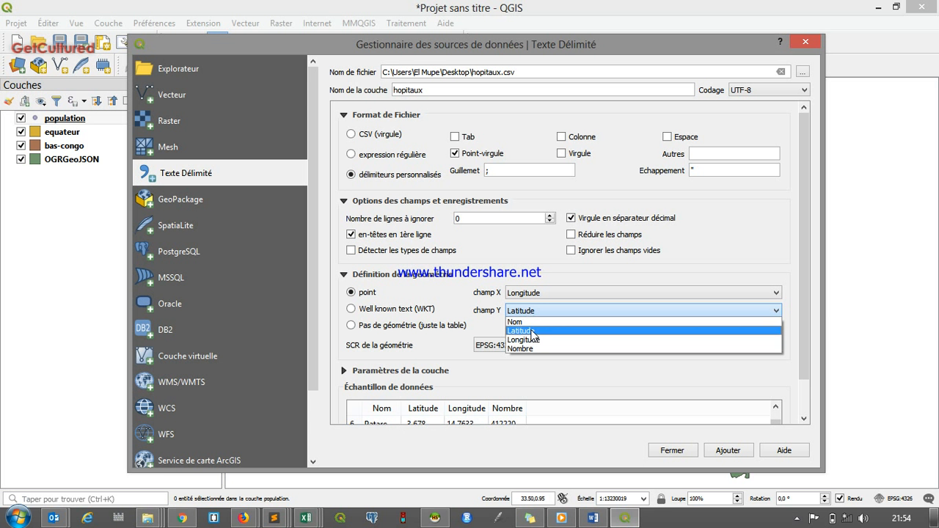
{"action": "left_click", "coordinate": [514, 331]}
Step: Add the hopitaux layer to the map with DMS coordinates left off and close the data source manager
{"action": "left_click", "coordinate": [510, 328]}
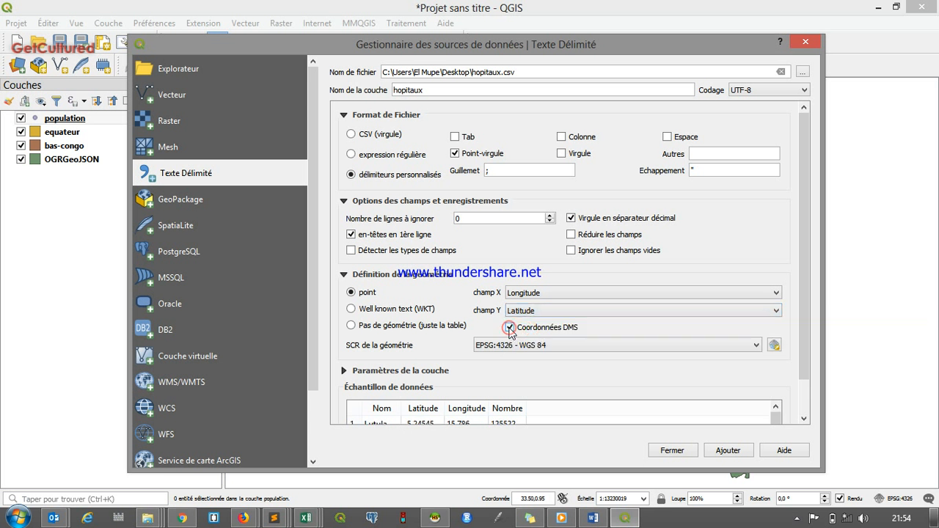
{"action": "left_click", "coordinate": [509, 328]}
{"action": "left_click", "coordinate": [729, 450]}
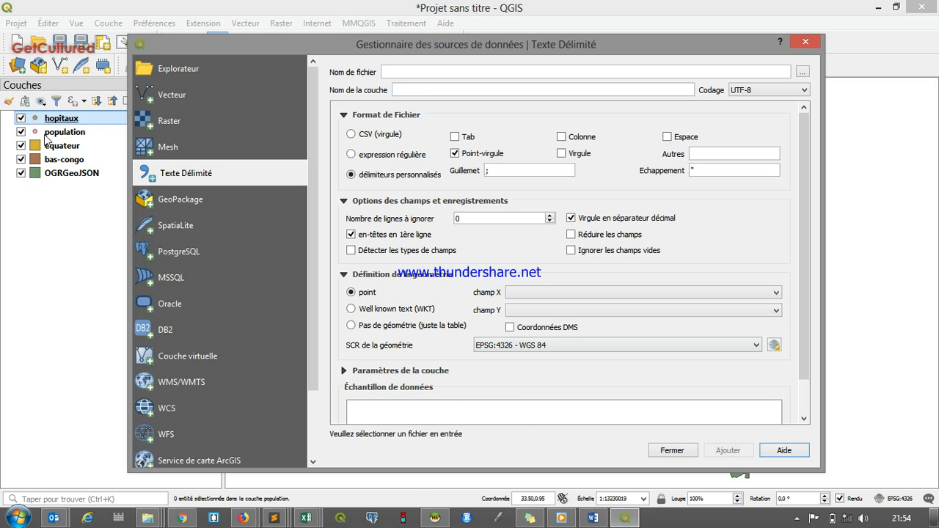
{"action": "left_click", "coordinate": [672, 450]}
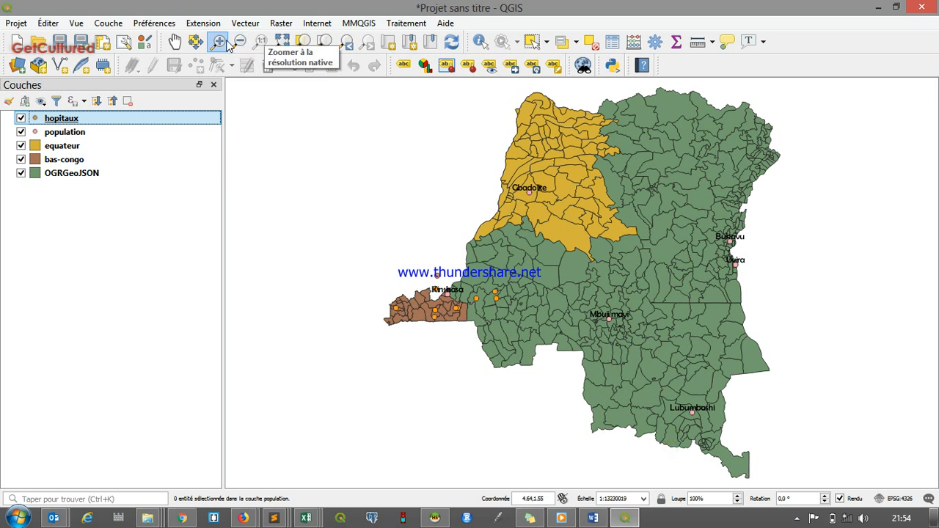
Step: Label the hopitaux points with simple labels (Étiquettes simples) based on the Nom field
{"action": "left_click_drag", "start_coordinate": [360, 256], "coordinate": [528, 375]}
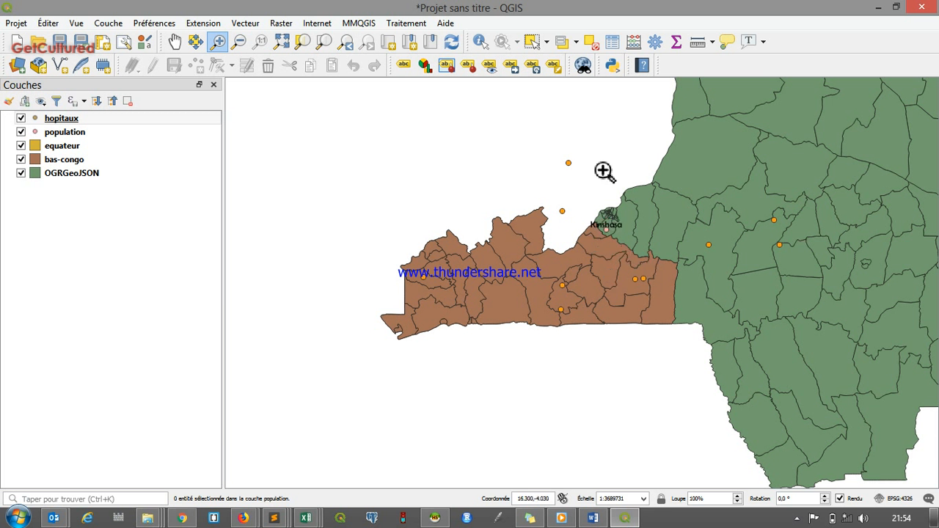
{"action": "right_click", "coordinate": [64, 118]}
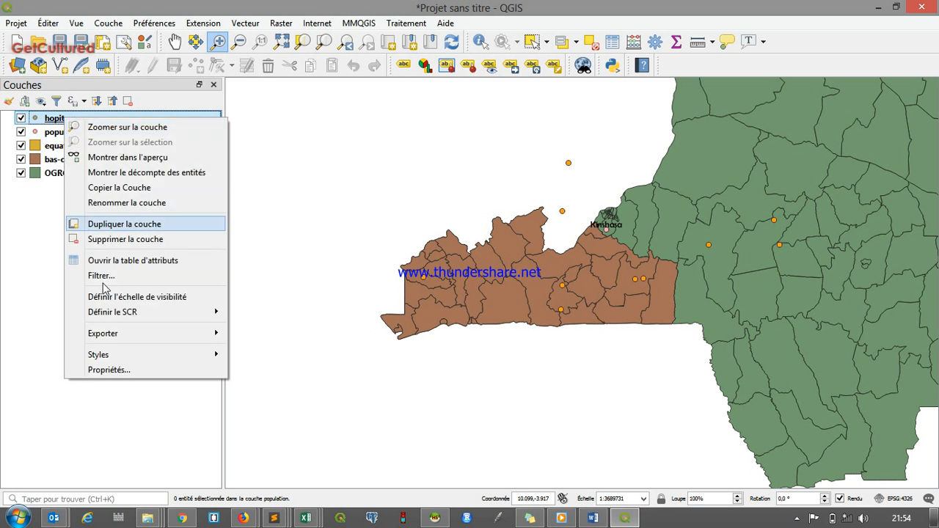
{"action": "left_click", "coordinate": [63, 130]}
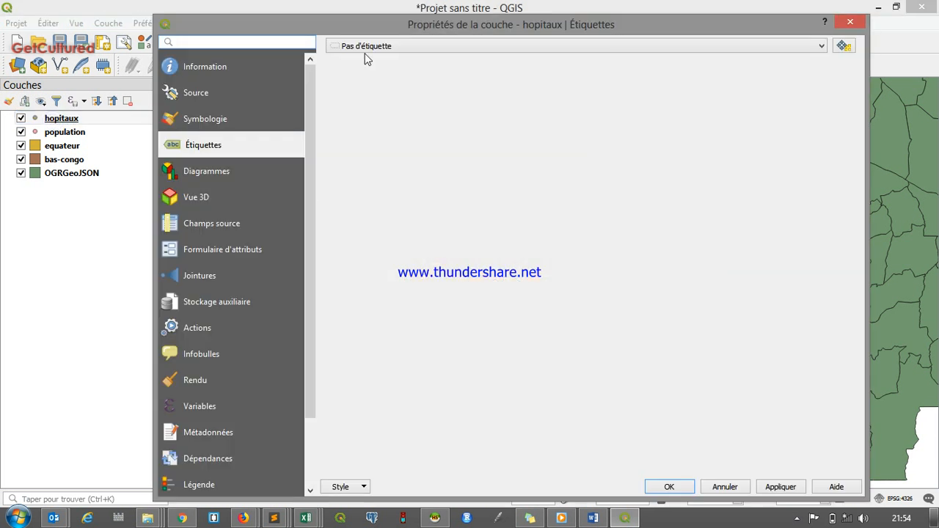
{"action": "left_click_drag", "start_coordinate": [419, 16], "coordinate": [423, 7]}
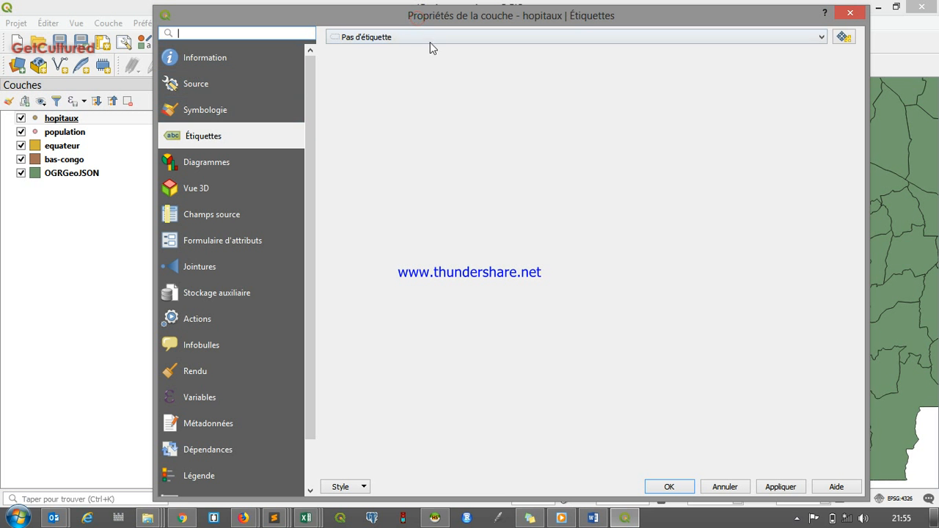
{"action": "left_click", "coordinate": [431, 41]}
{"action": "left_click", "coordinate": [381, 61]}
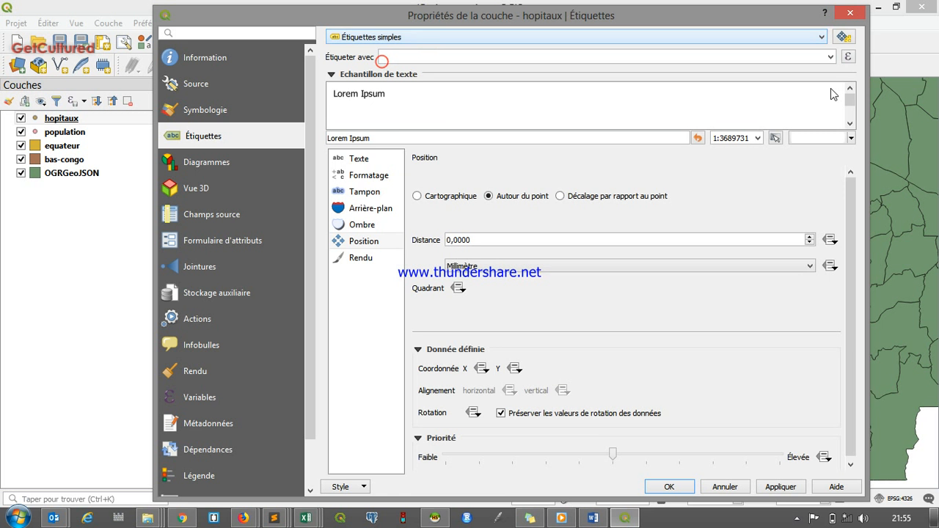
{"action": "left_click", "coordinate": [831, 58]}
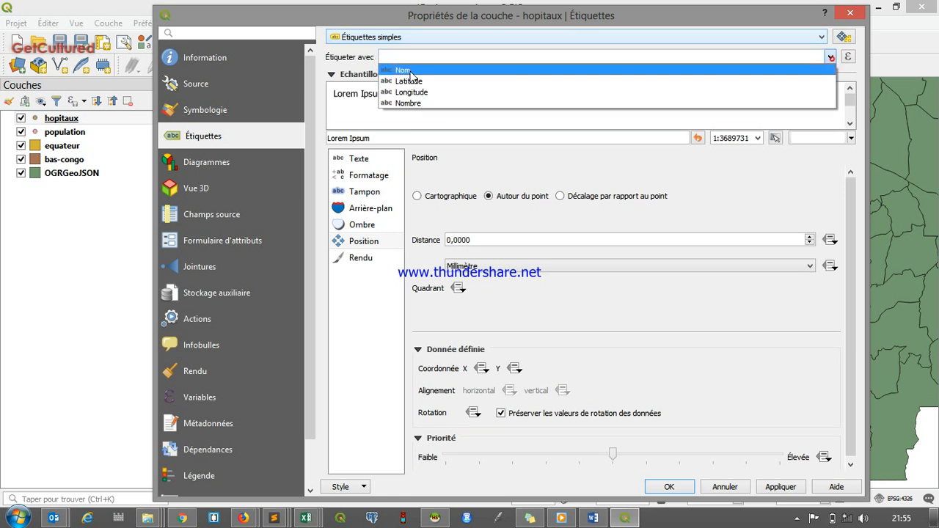
{"action": "left_click", "coordinate": [822, 70]}
{"action": "left_click", "coordinate": [771, 488]}
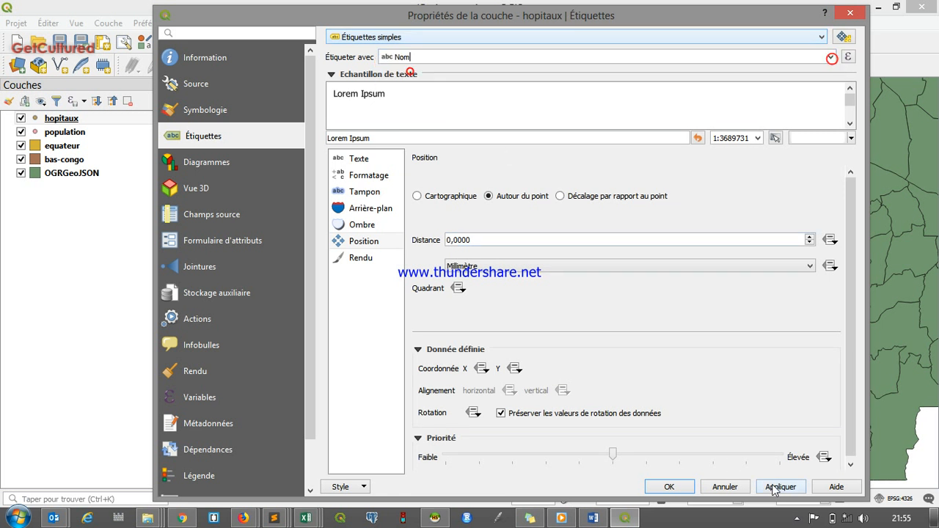
{"action": "left_click", "coordinate": [668, 489]}
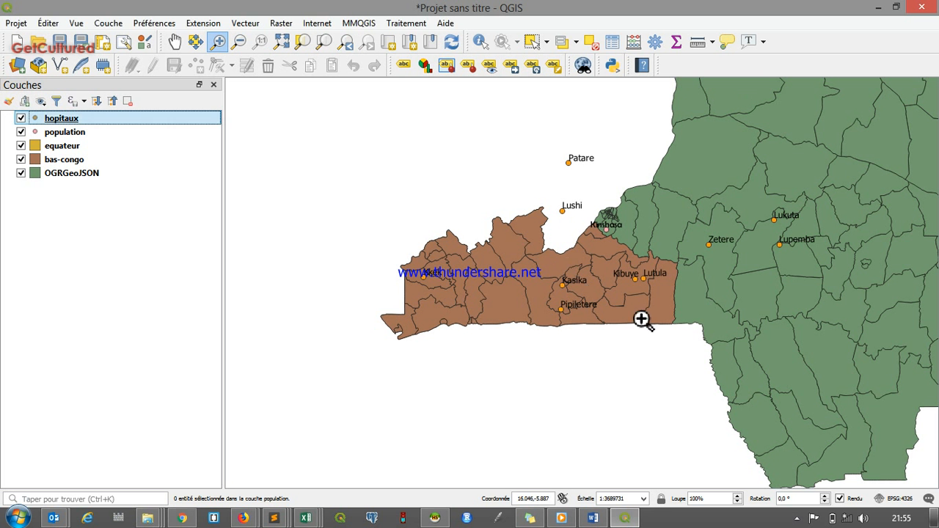
Step: Open the vector layer export settings for the hopitaux layer
{"action": "left_click", "coordinate": [282, 42]}
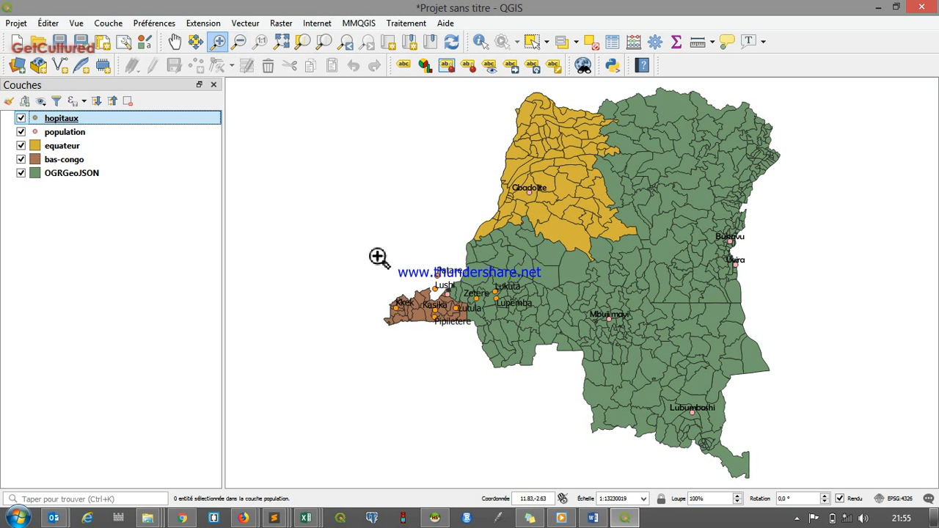
{"action": "left_click_drag", "start_coordinate": [376, 254], "coordinate": [527, 349]}
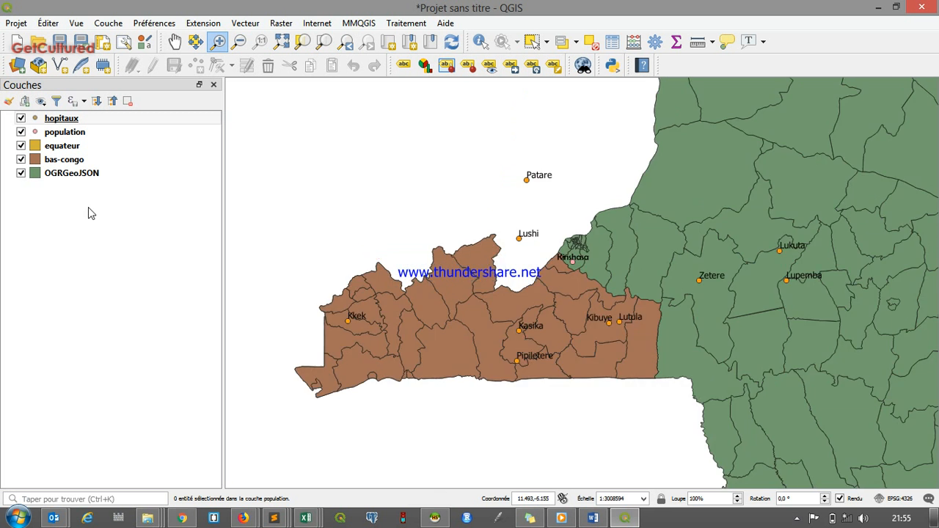
{"action": "left_click", "coordinate": [88, 121]}
{"action": "left_click", "coordinate": [61, 122]}
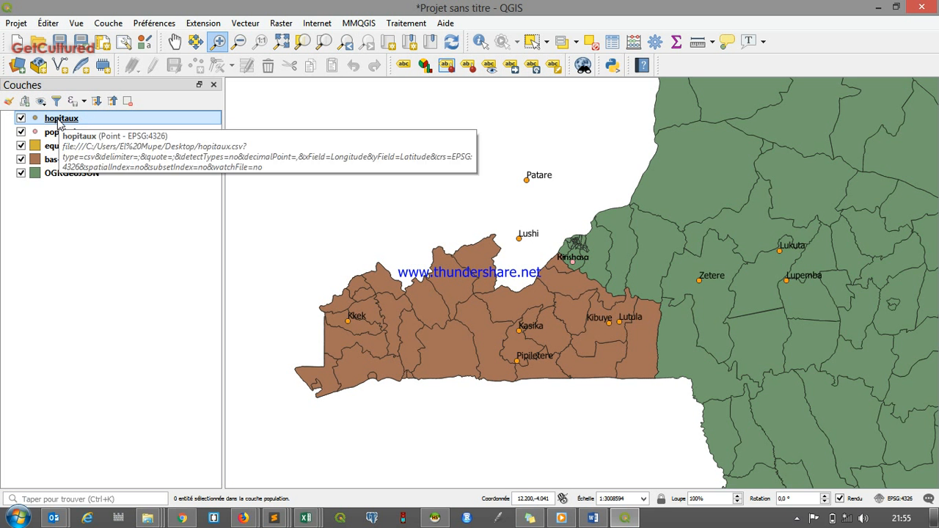
{"action": "right_click", "coordinate": [59, 122]}
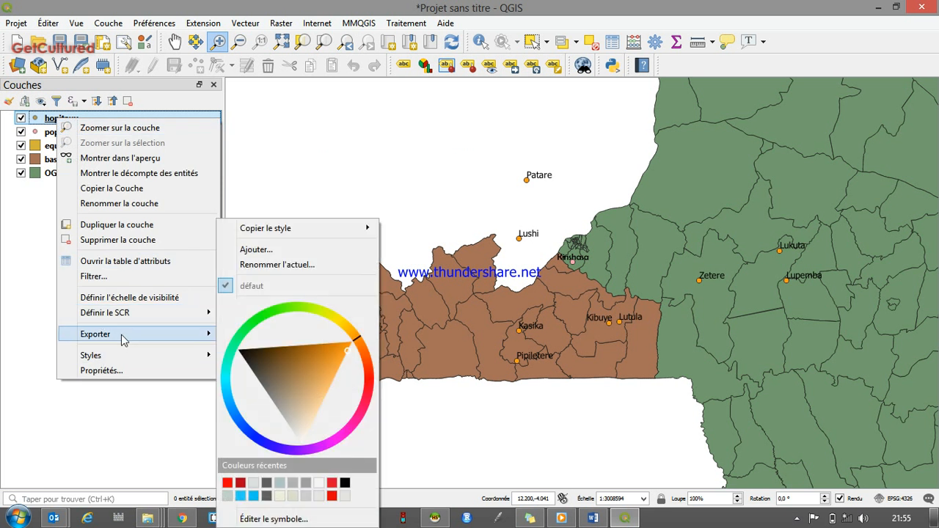
{"action": "mouse_move", "coordinate": [139, 339]}
{"action": "left_click", "coordinate": [278, 335]}
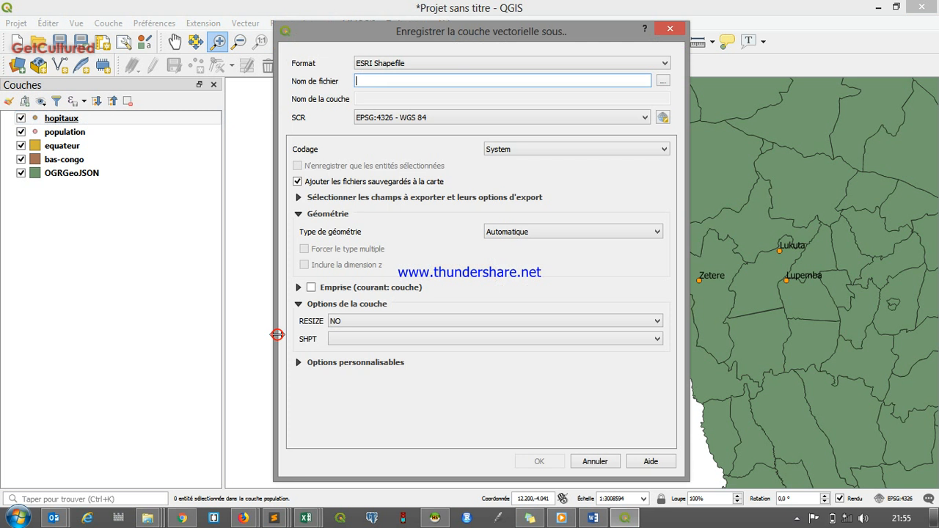
Step: Export the layer as an ESRI Shapefile named hopitaux in the provinces folder on the Bureau, adding it to the map
{"action": "left_click", "coordinate": [665, 81]}
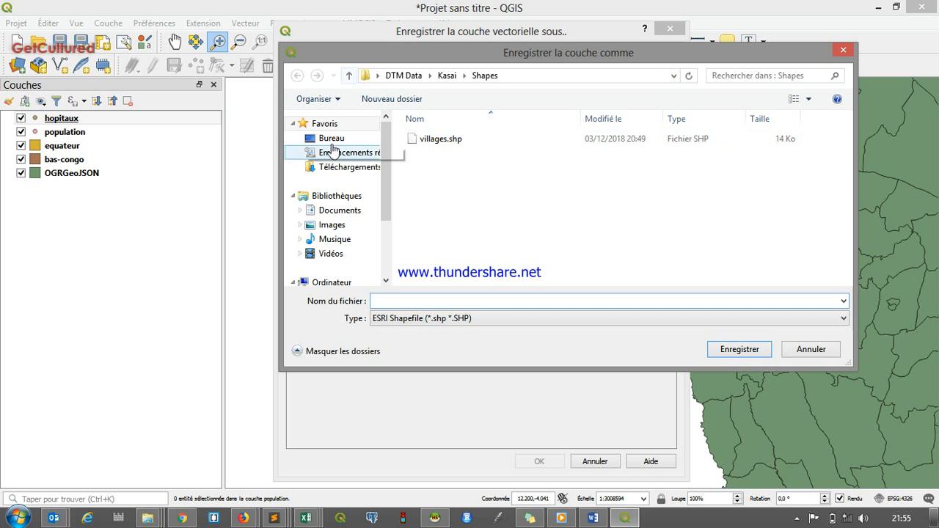
{"action": "left_click", "coordinate": [329, 138]}
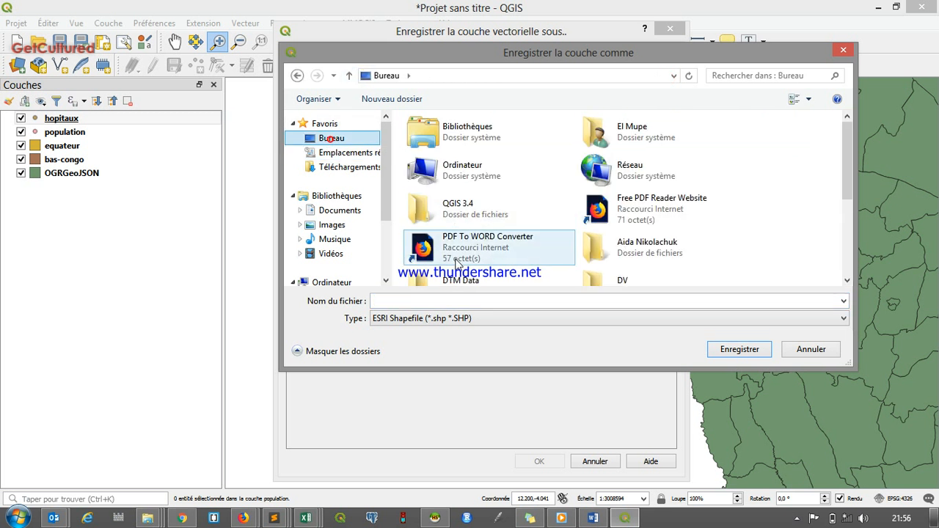
{"action": "left_click", "coordinate": [456, 261]}
{"action": "scroll", "coordinate": [457, 261], "scroll_direction": "down", "scroll_amount": 3}
{"action": "left_click", "coordinate": [458, 192]}
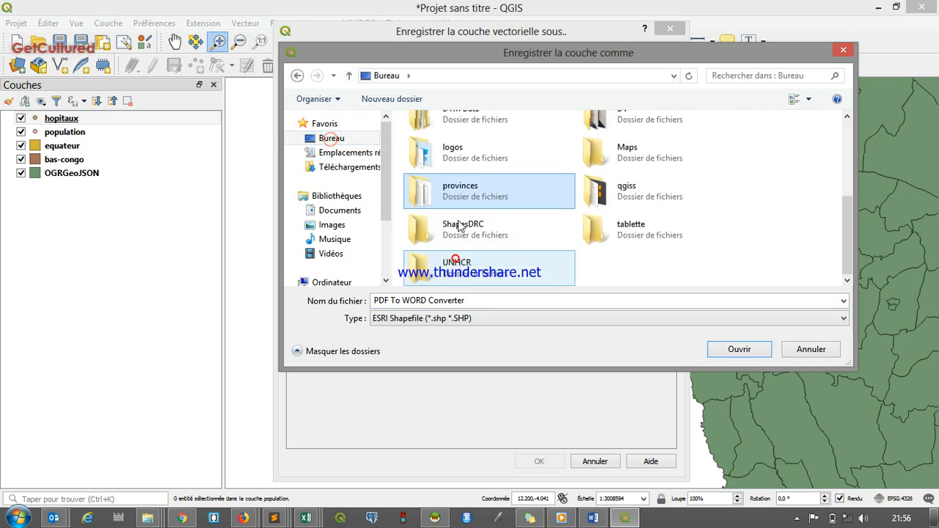
{"action": "double_click", "coordinate": [458, 193]}
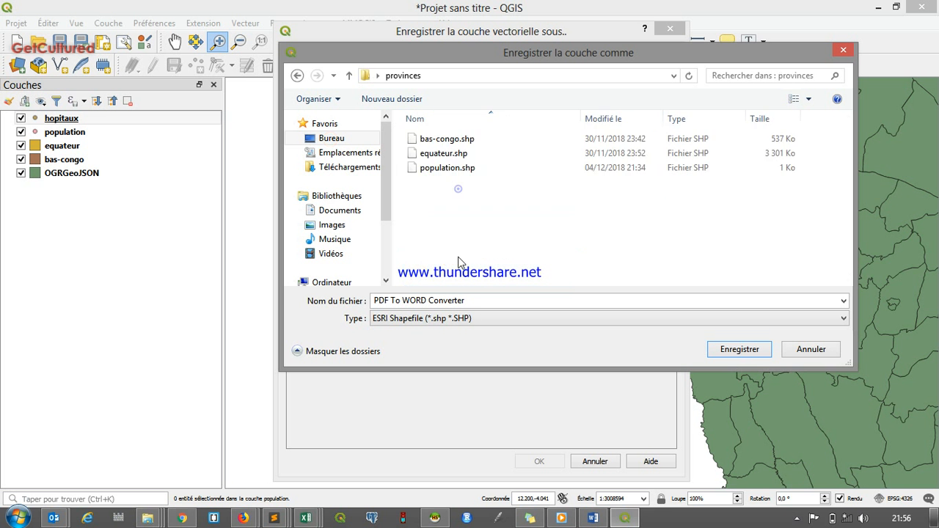
{"action": "triple_click", "coordinate": [478, 299]}
{"action": "type", "text": "hopitaux"}
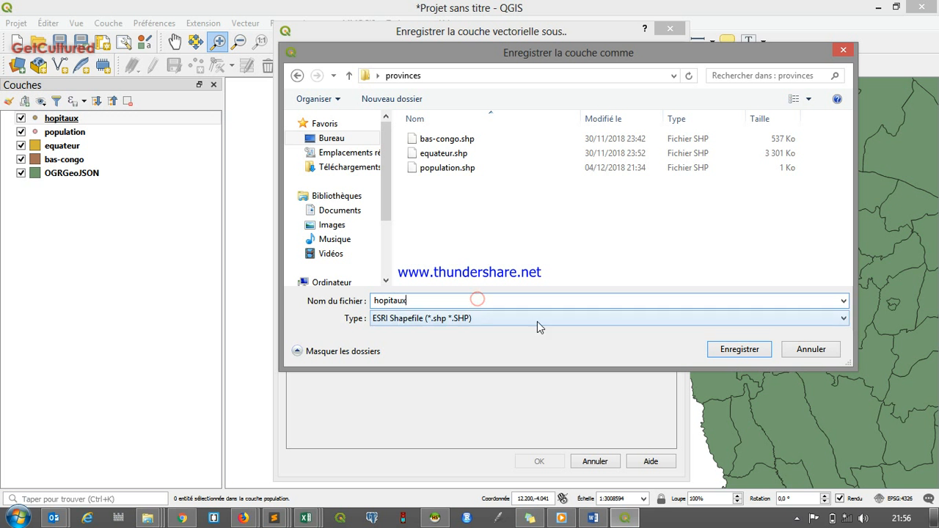
{"action": "left_click", "coordinate": [760, 356]}
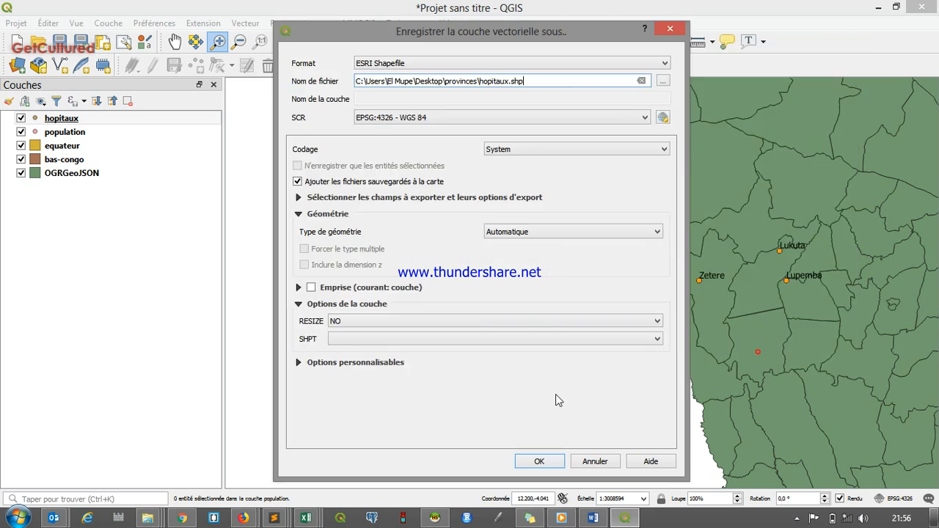
{"action": "left_click", "coordinate": [541, 462]}
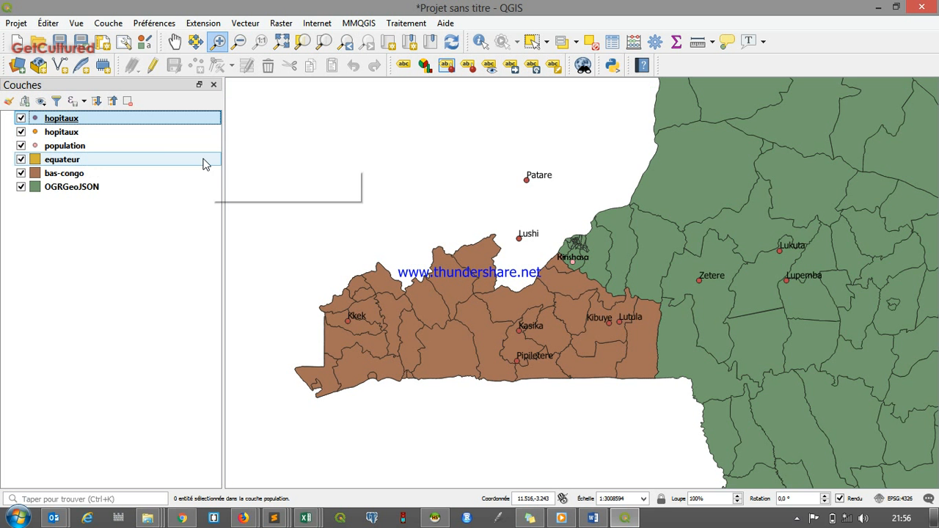
Step: Remove the original CSV-based hopitaux layer from the project, keeping the shapefile layer, and show the full map extent
{"action": "right_click", "coordinate": [62, 135]}
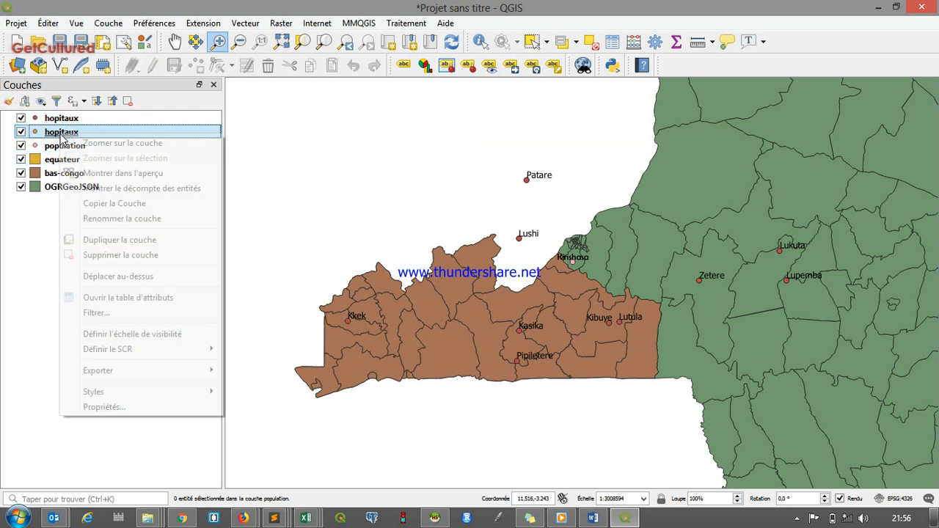
{"action": "left_click", "coordinate": [96, 255]}
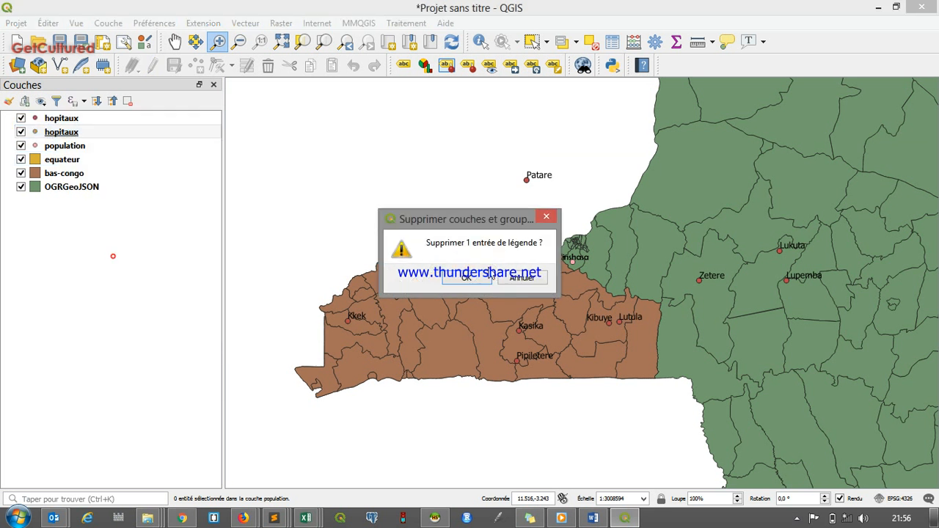
{"action": "left_click", "coordinate": [470, 278]}
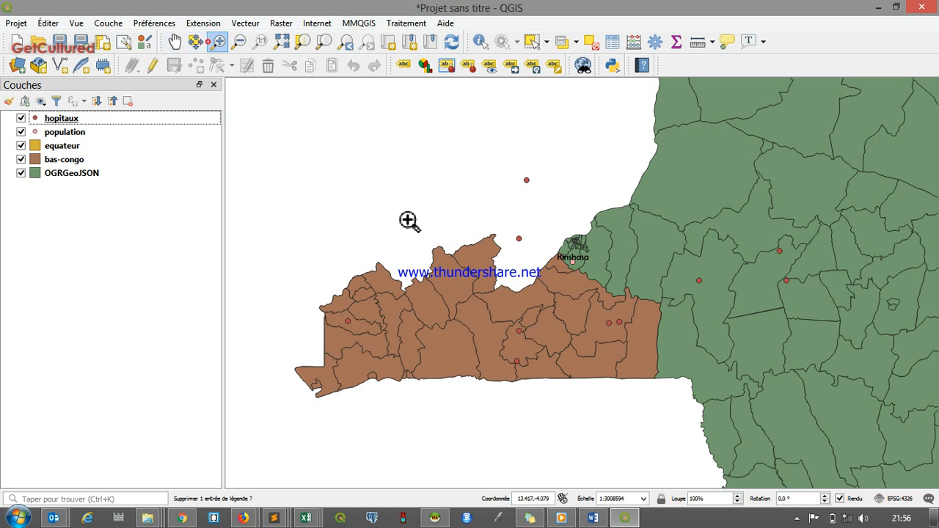
{"action": "left_click", "coordinate": [282, 41]}
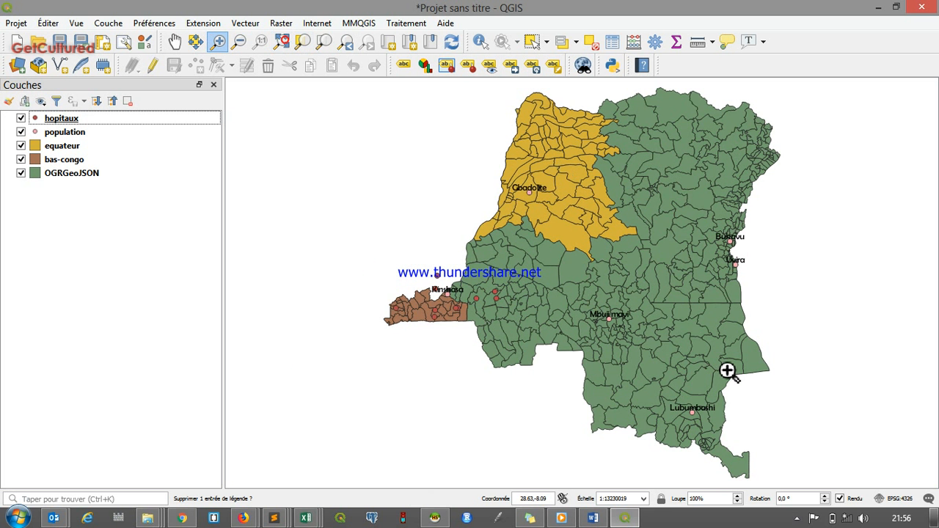